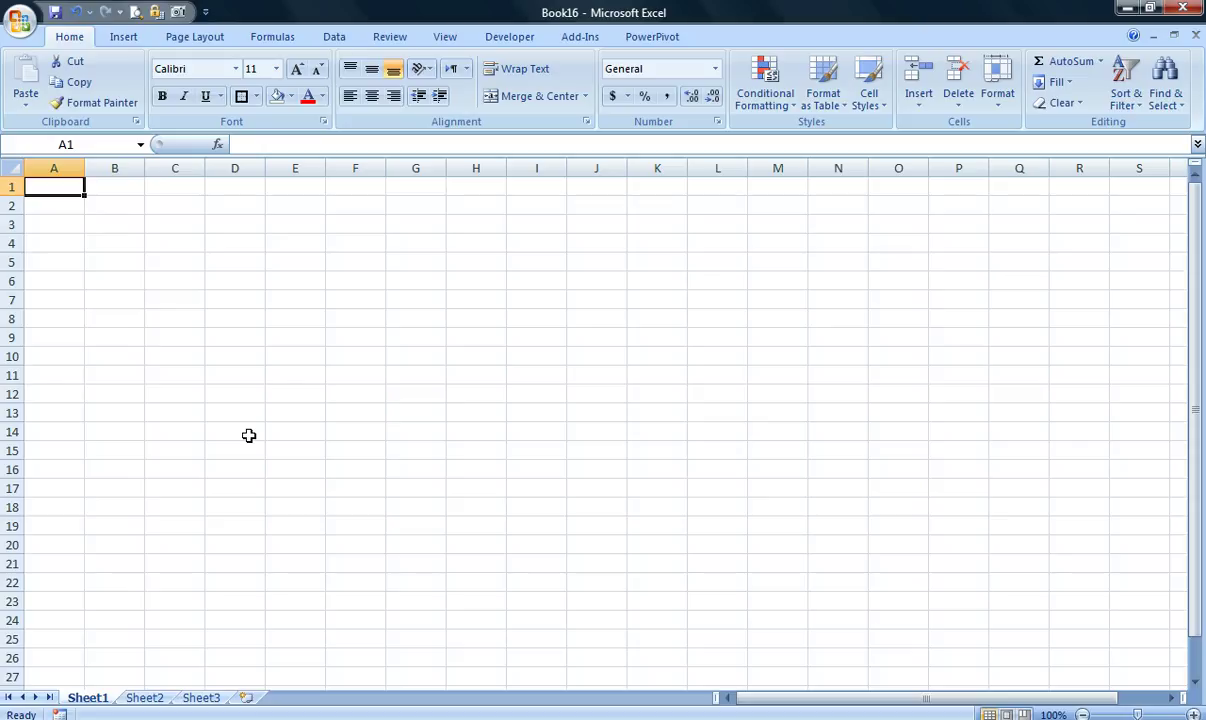
Step: Enter the heading "Delemited With" in cell A1 and the separators ", ; -" in cell C1
scroll(209, 445, up, 1)
scroll(209, 445, up, 6)
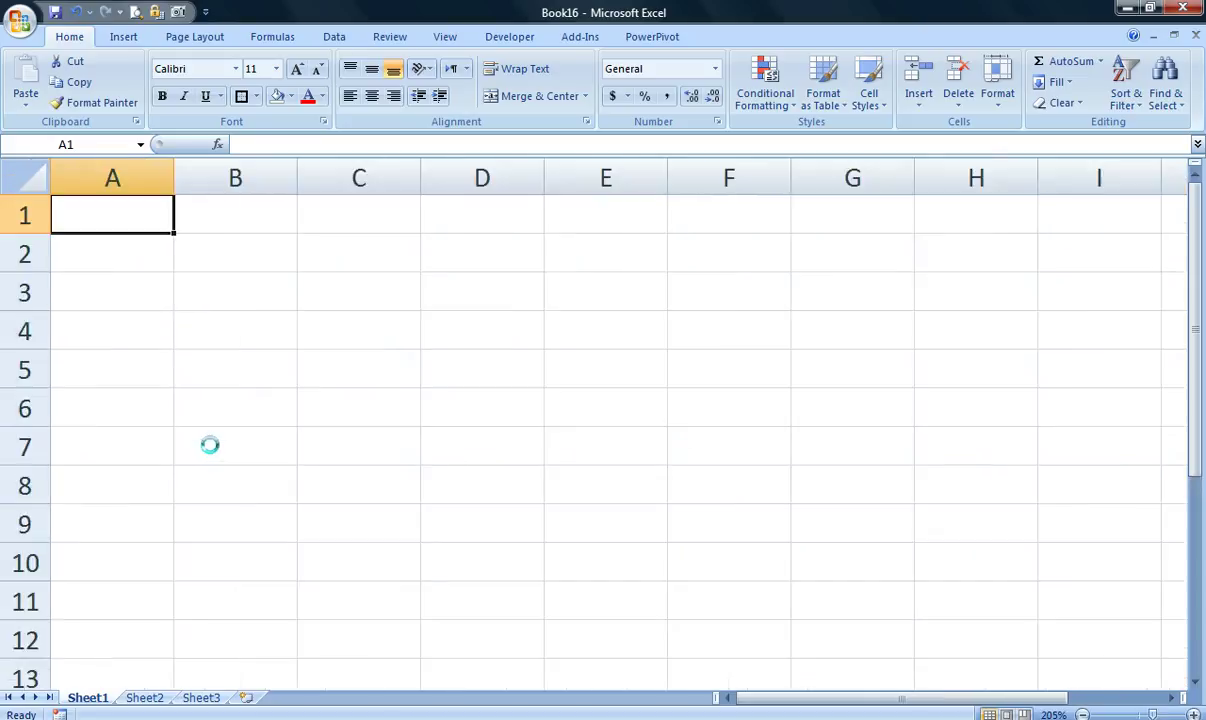
text(Delemite)
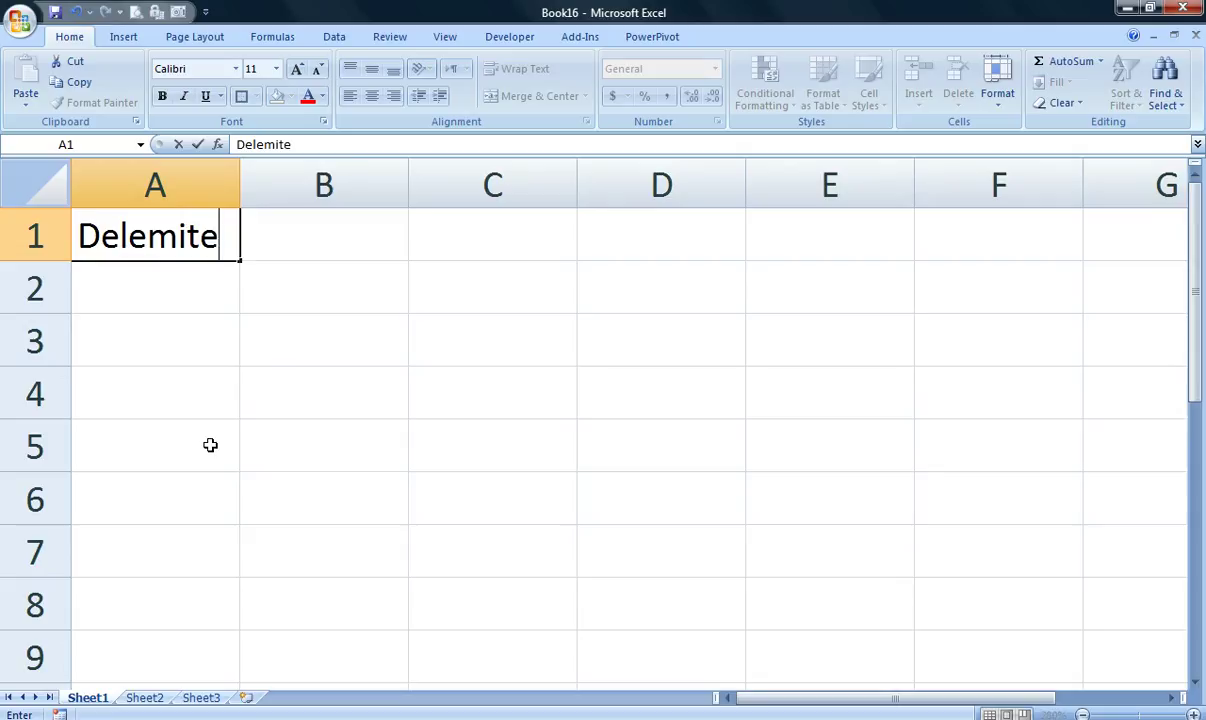
text(d With)
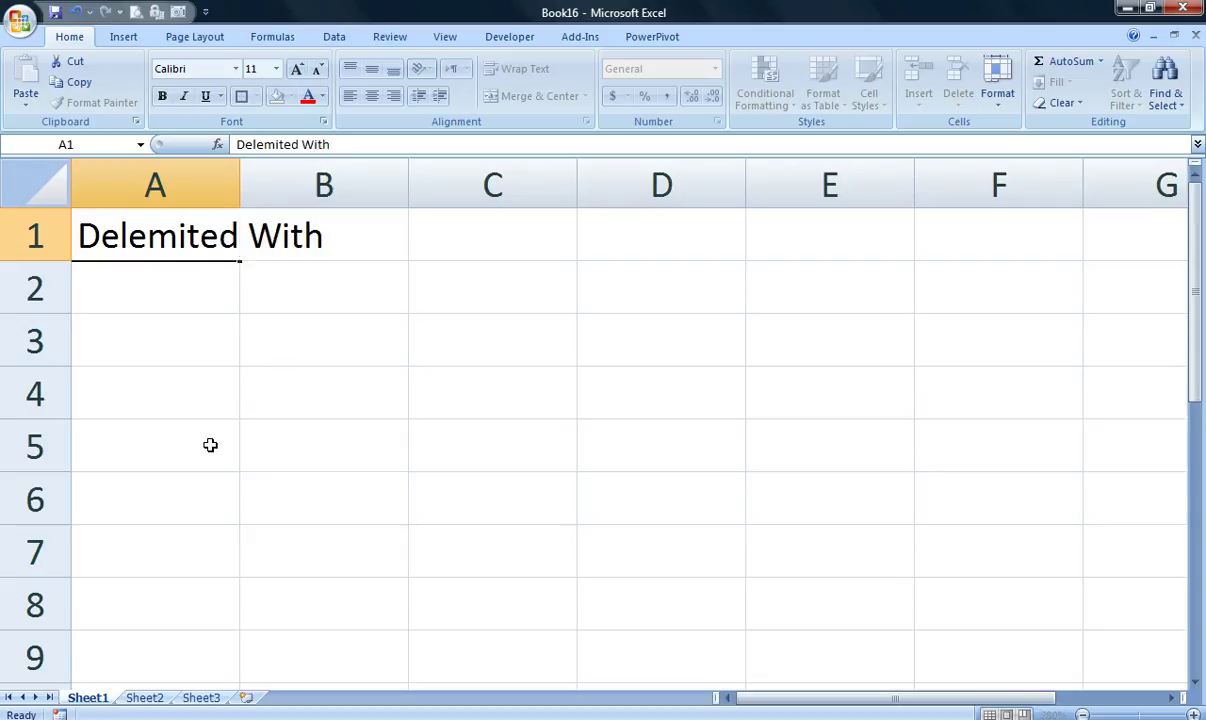
key(Tab)
key(Tab)
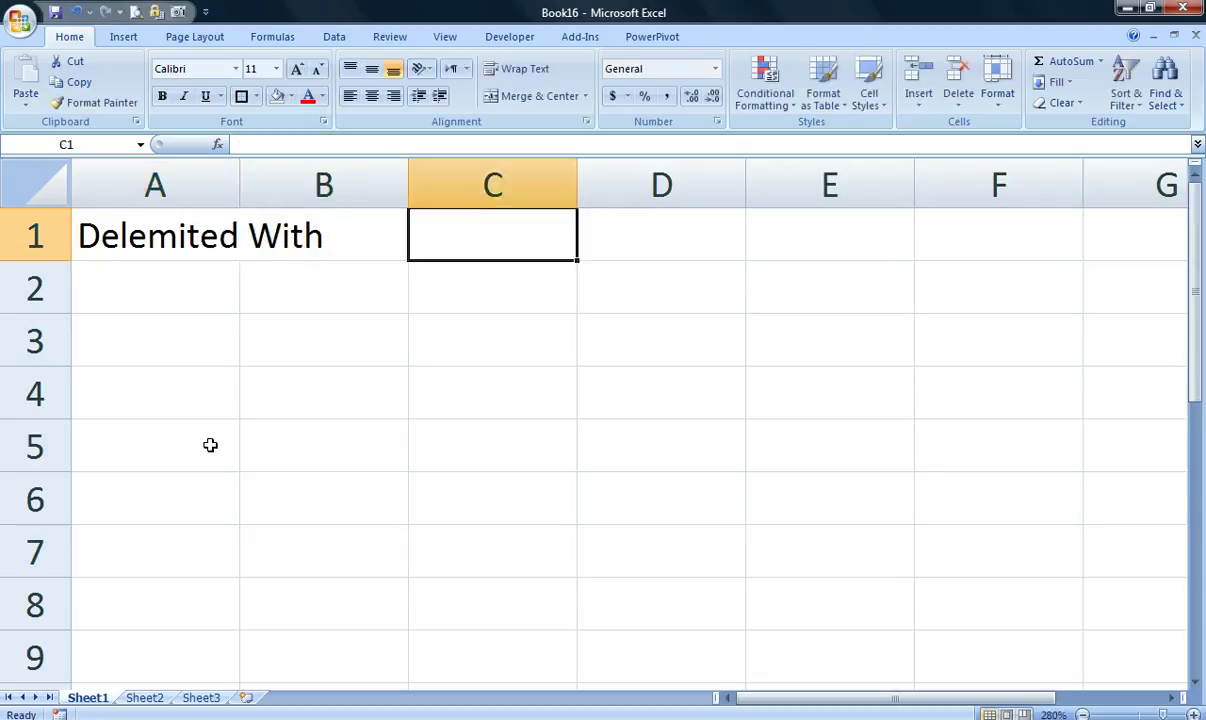
text(,)
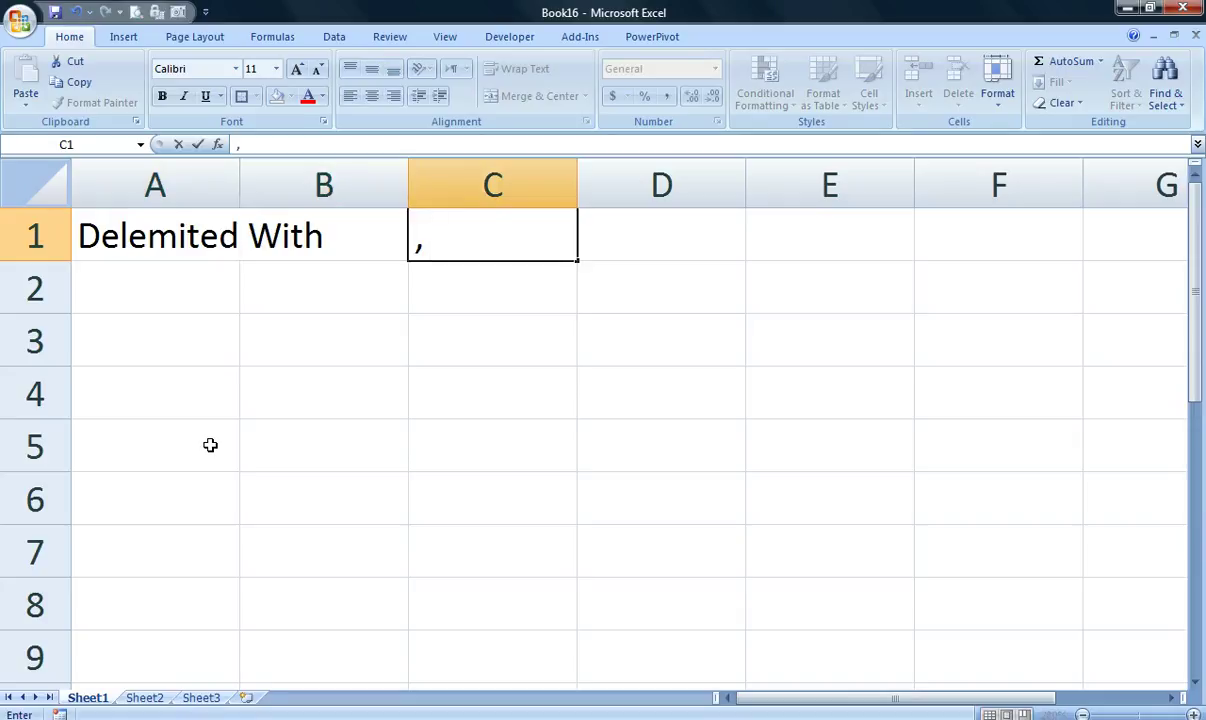
text( ; -)
key(Return)
key(Left)
key(Left)
text(Fix)
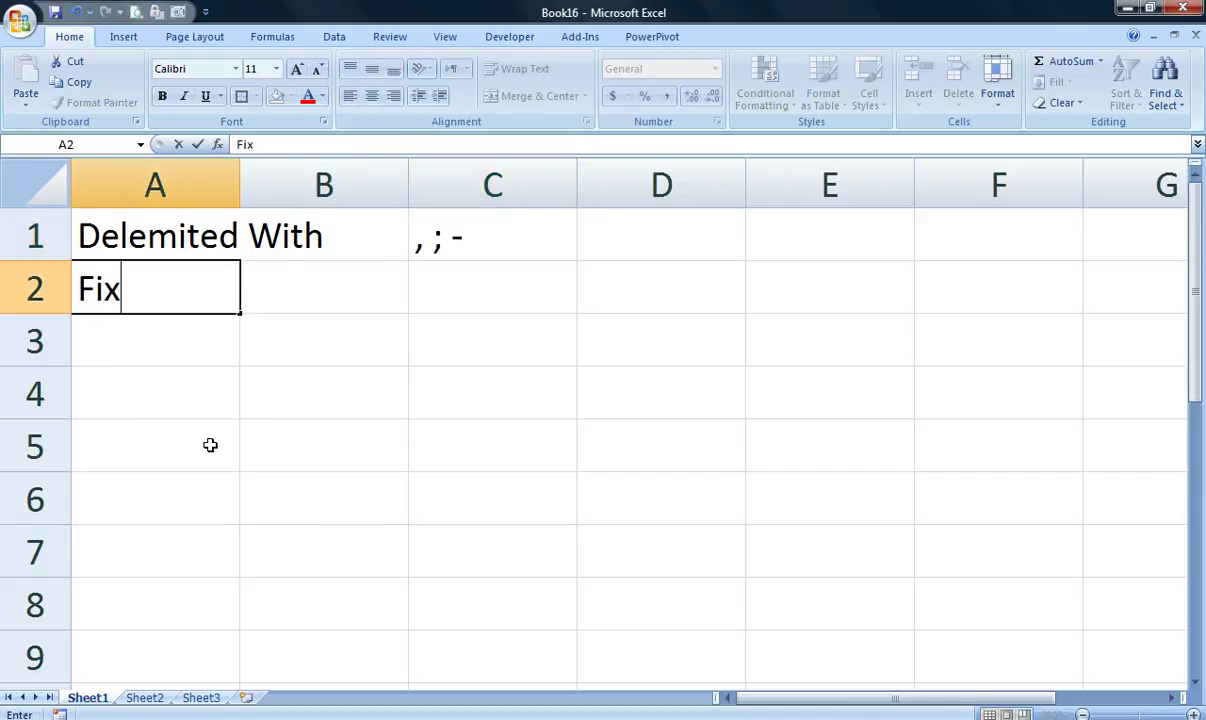
key(Escape)
Step: Append "{Tab}" to the list of separators in cell C1
key(Up)
key(Right)
key(Right)
key(Right)
key(Left)
key(F2)
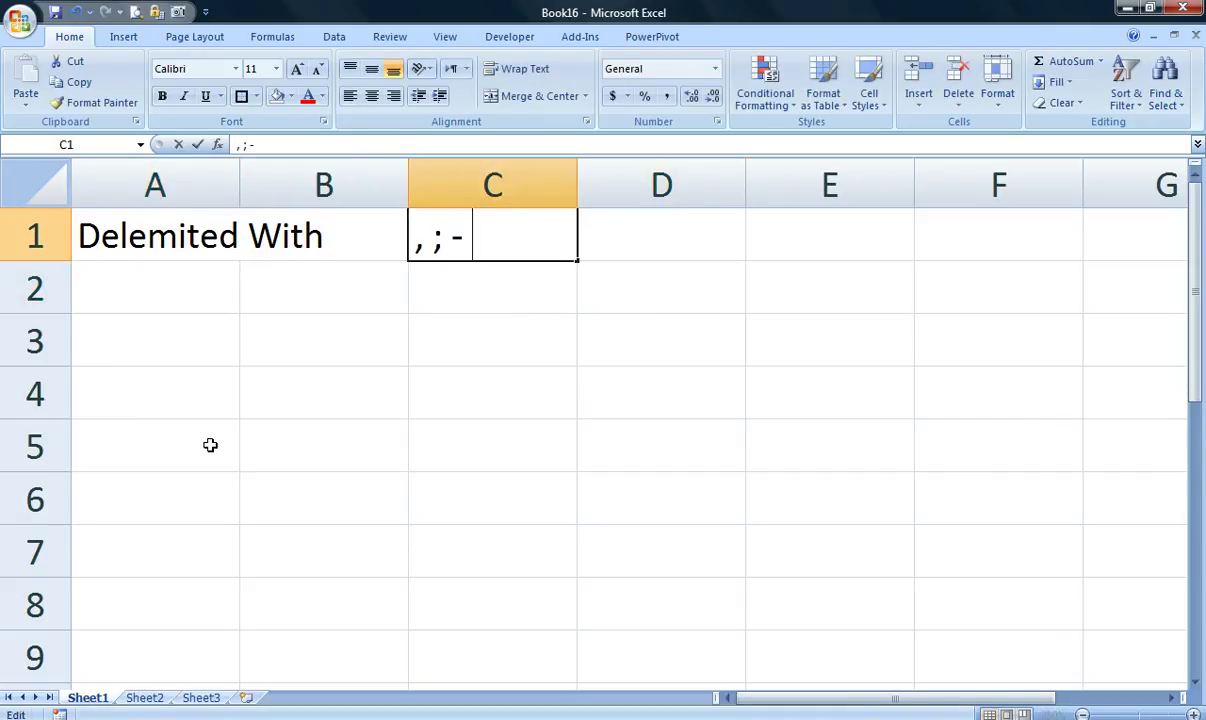
text({Tab)
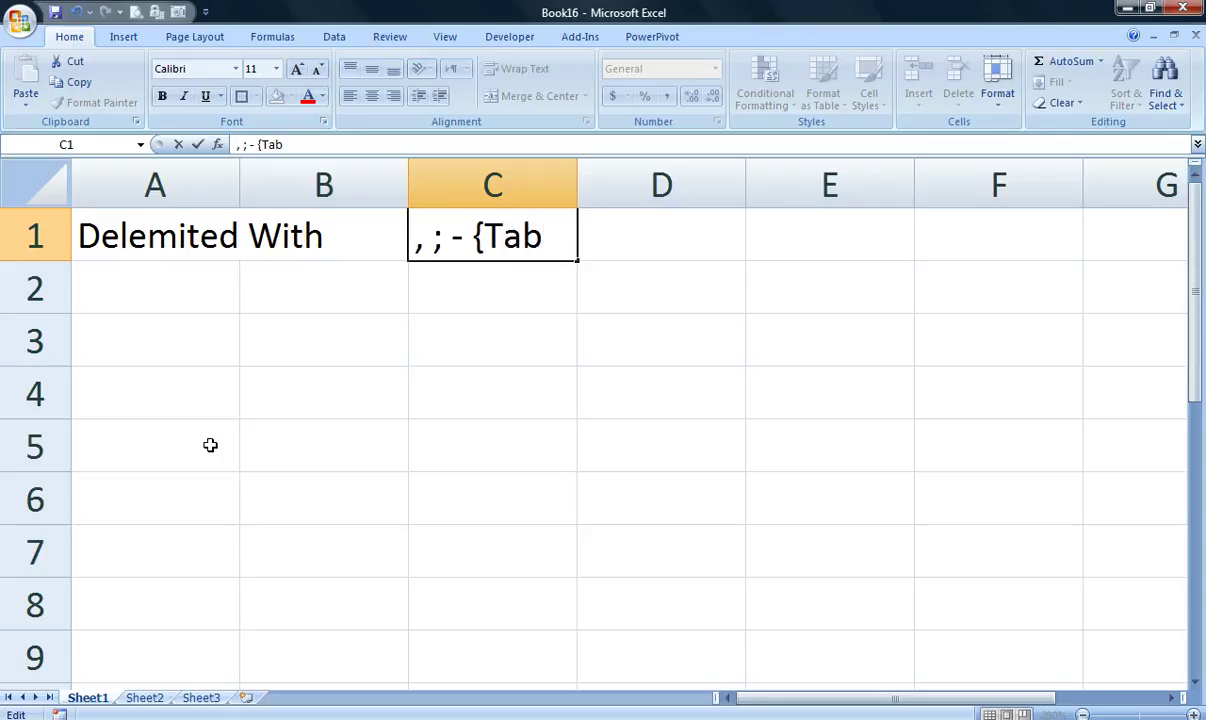
text(})
key(Return)
Step: Enter "CSV" in cell B2 and its meaning "Comma Separated Variables" in cell C2
key(Left)
key(Left)
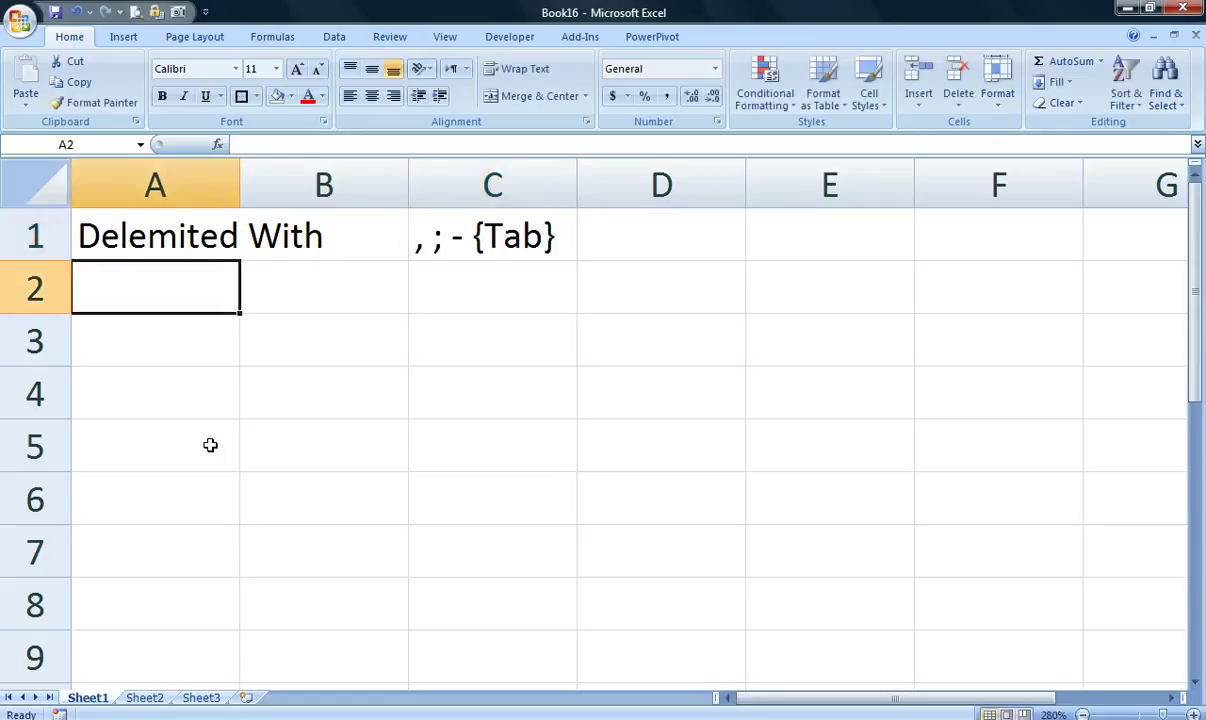
key(Right)
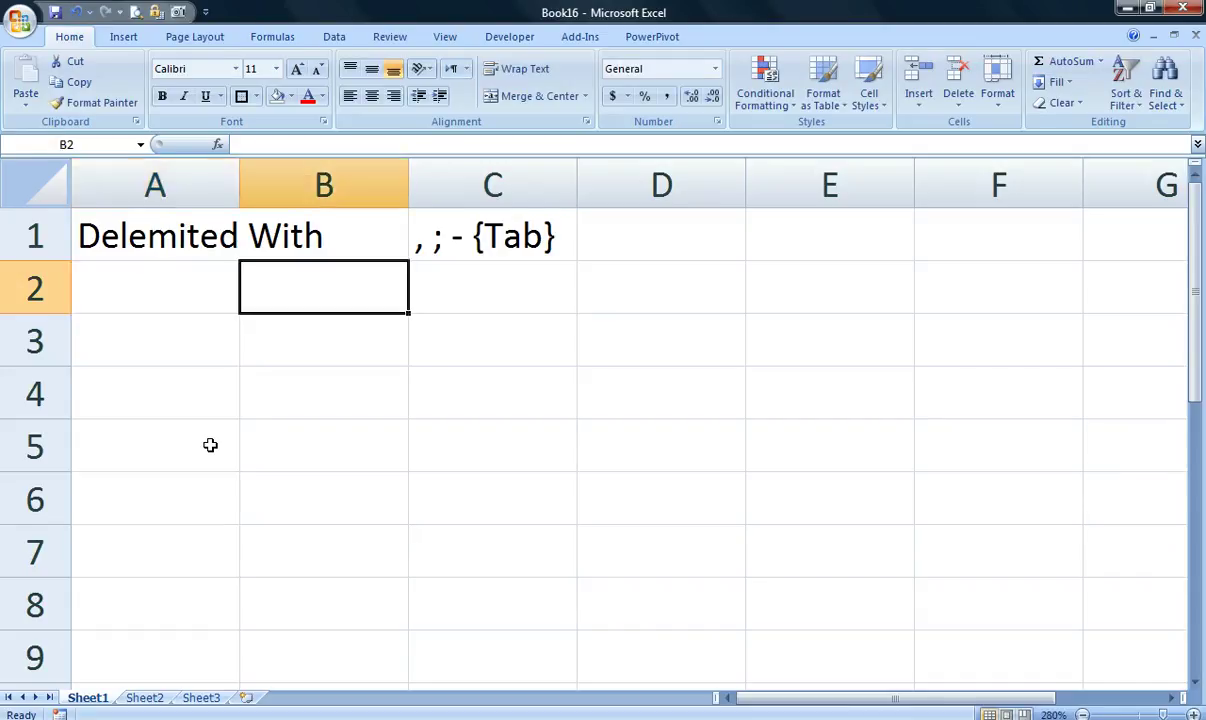
text(CSV)
key(Tab)
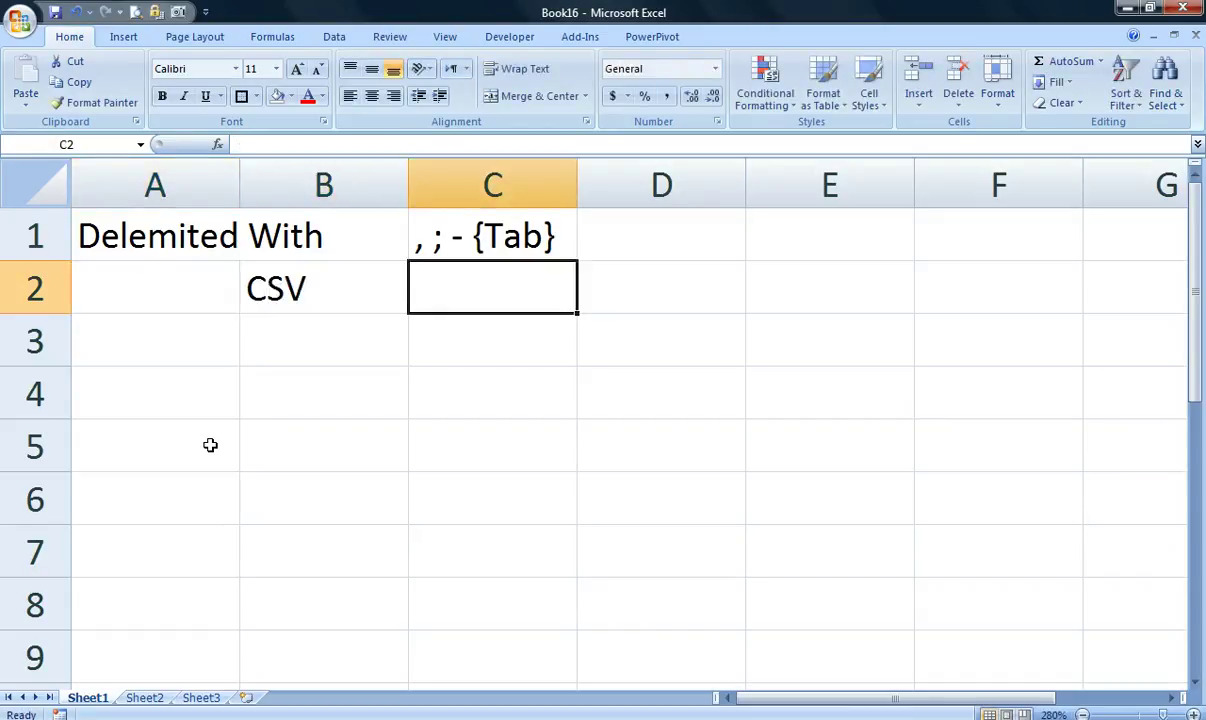
text(Comma Separ)
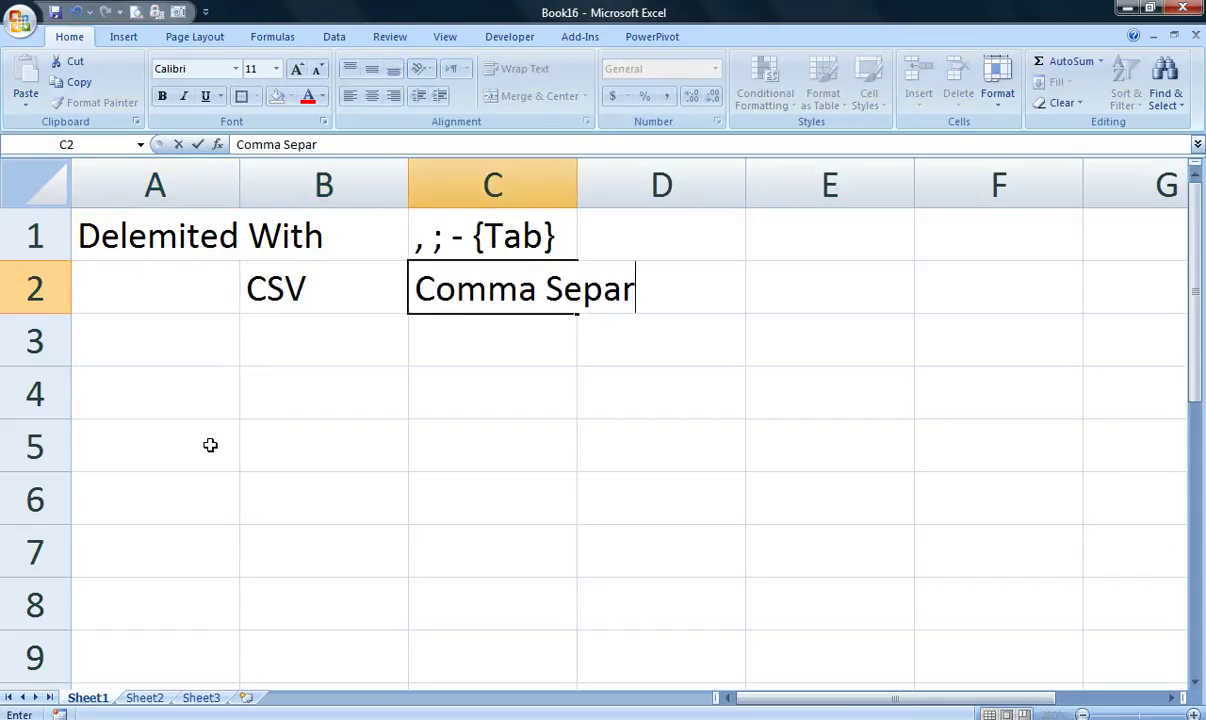
text(ated Variables)
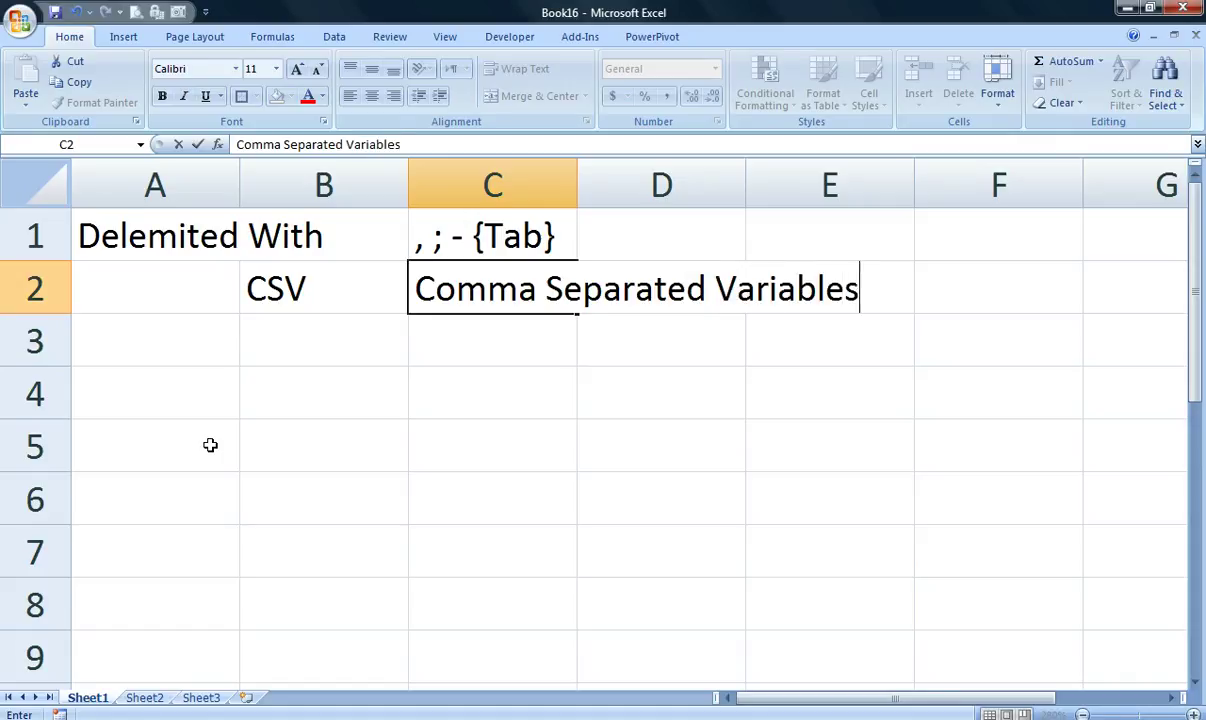
key(Return)
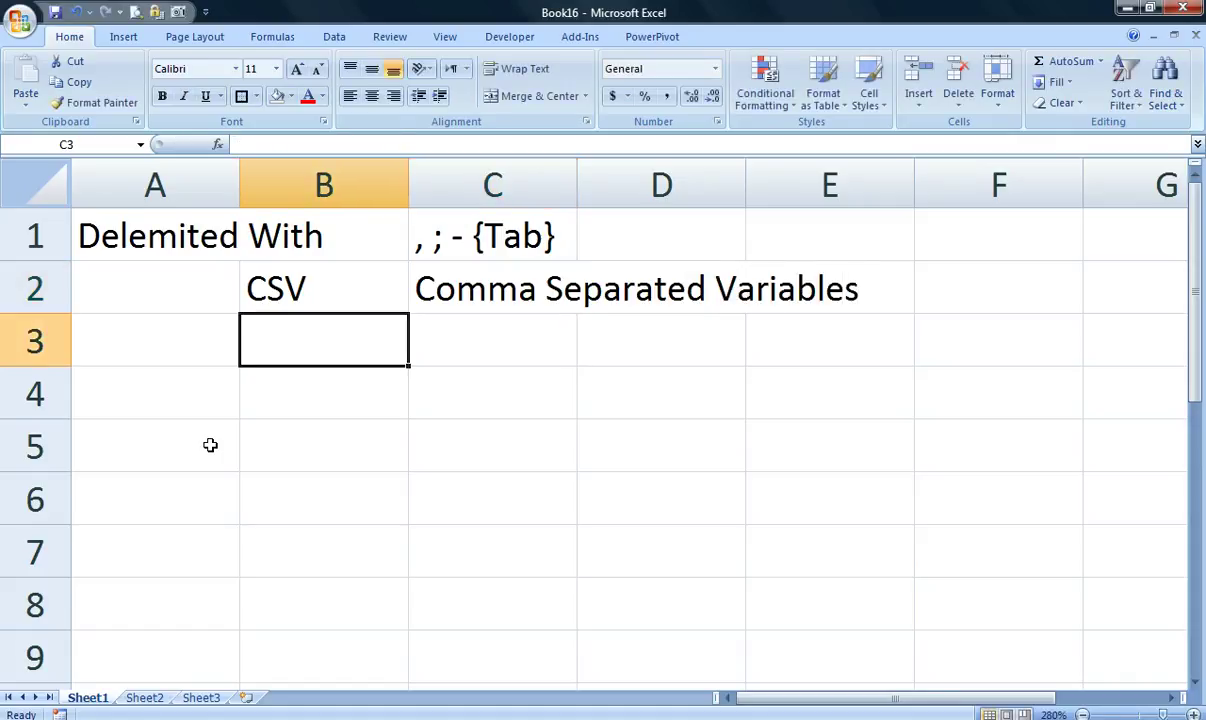
Step: Enter "Tab Dele" in cell B3 below the CSV entry
text(Tab )
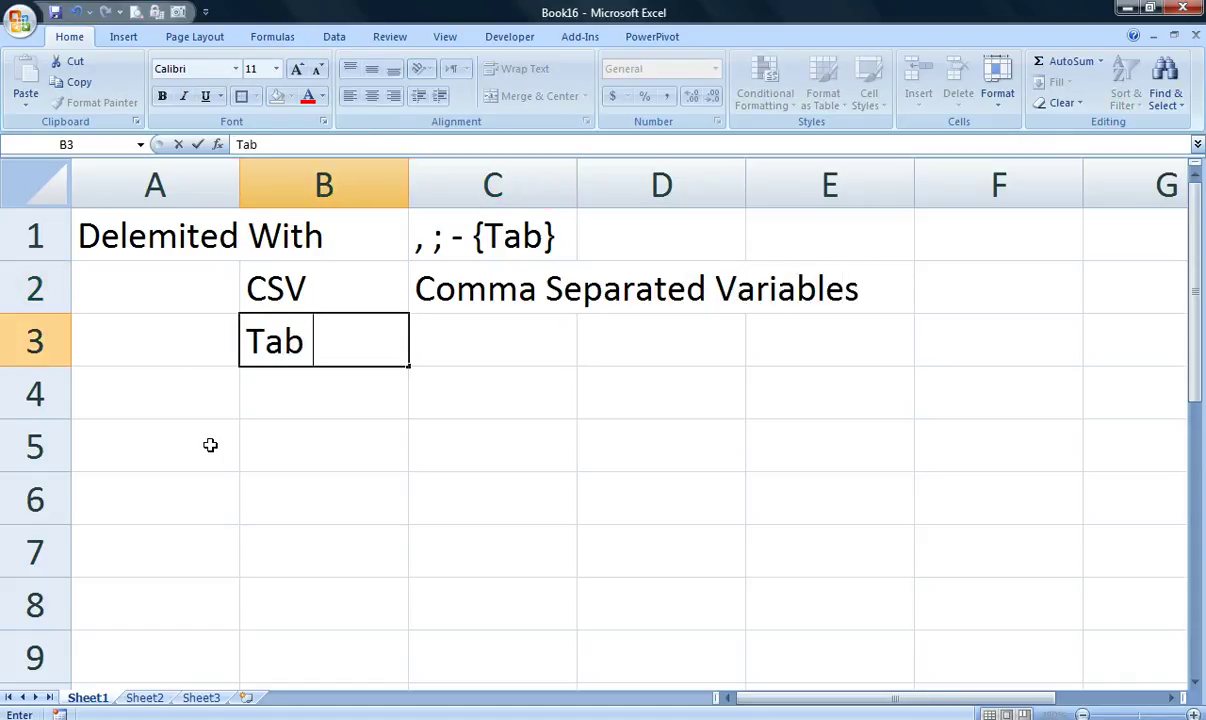
text(Deleem)
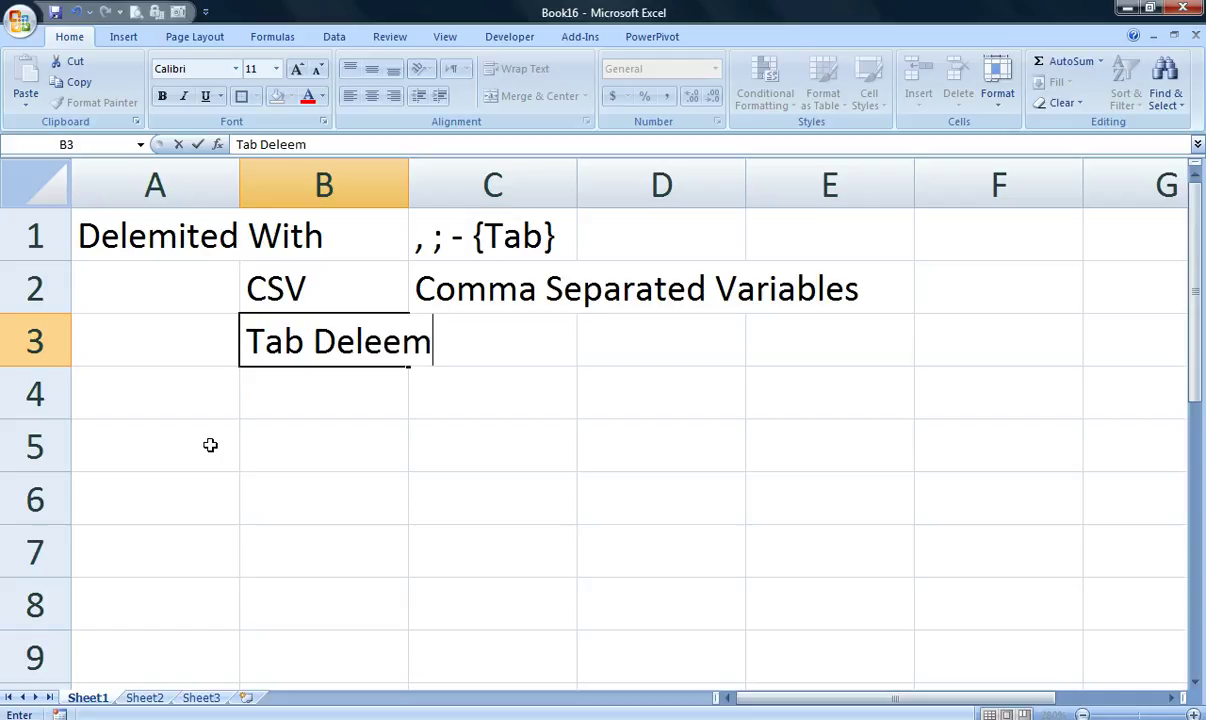
key(BackSpace)
key(BackSpace)
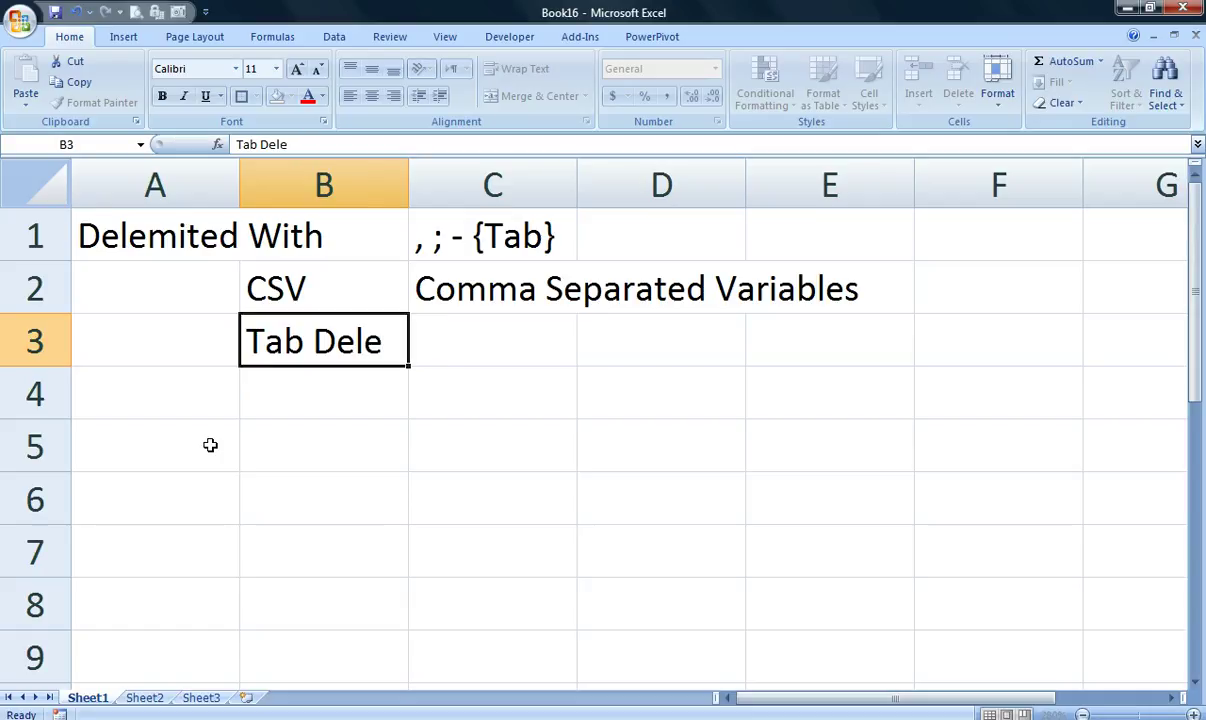
key(Return)
Step: Enter the heading "Fixed Width" in cell A5
key(Left)
click(210, 445)
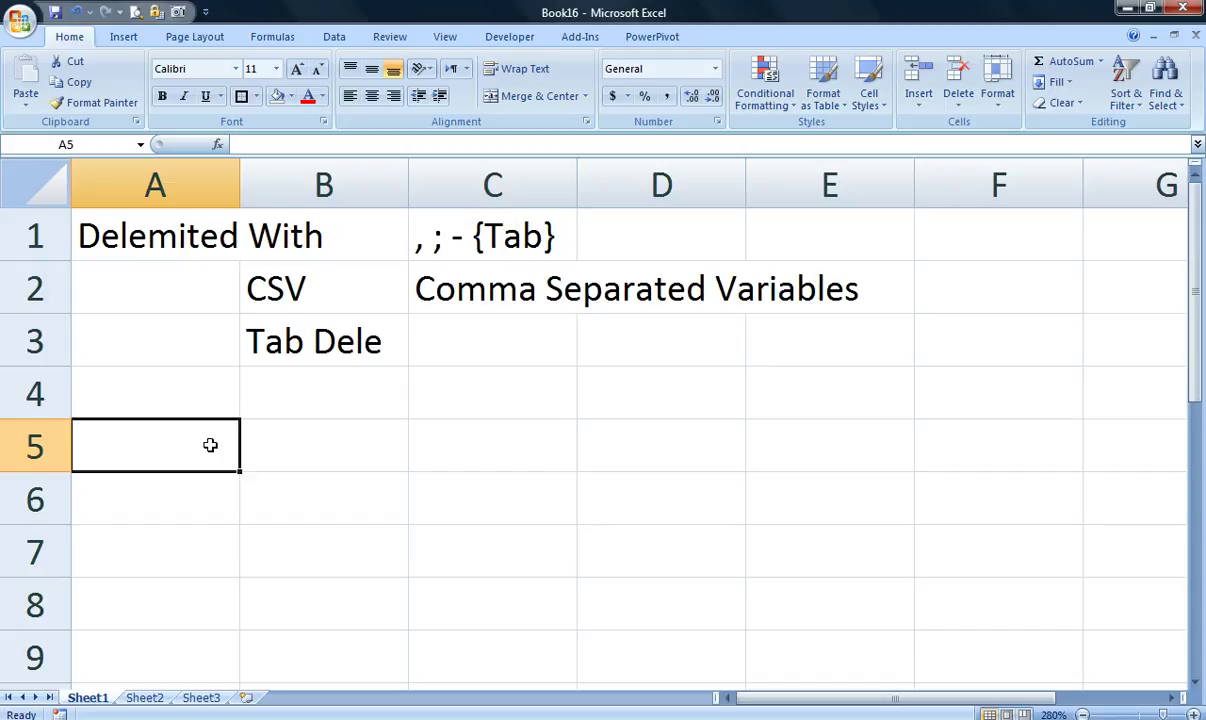
text(Fi)
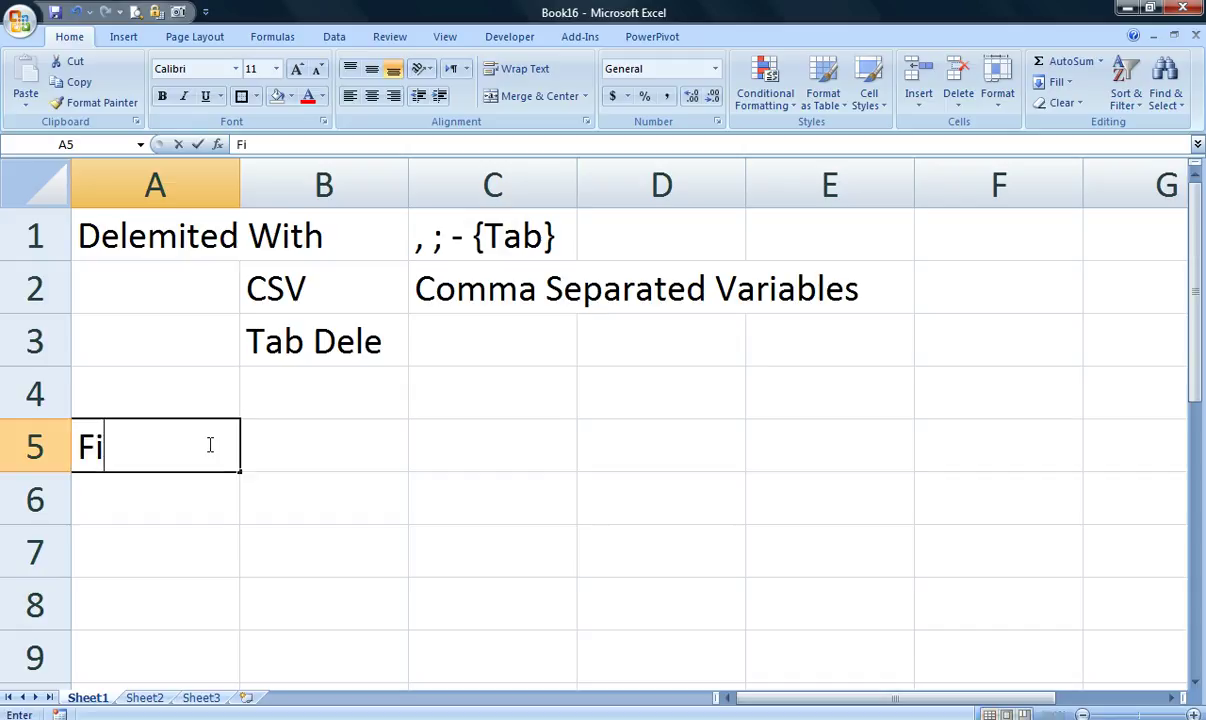
text(xed Width)
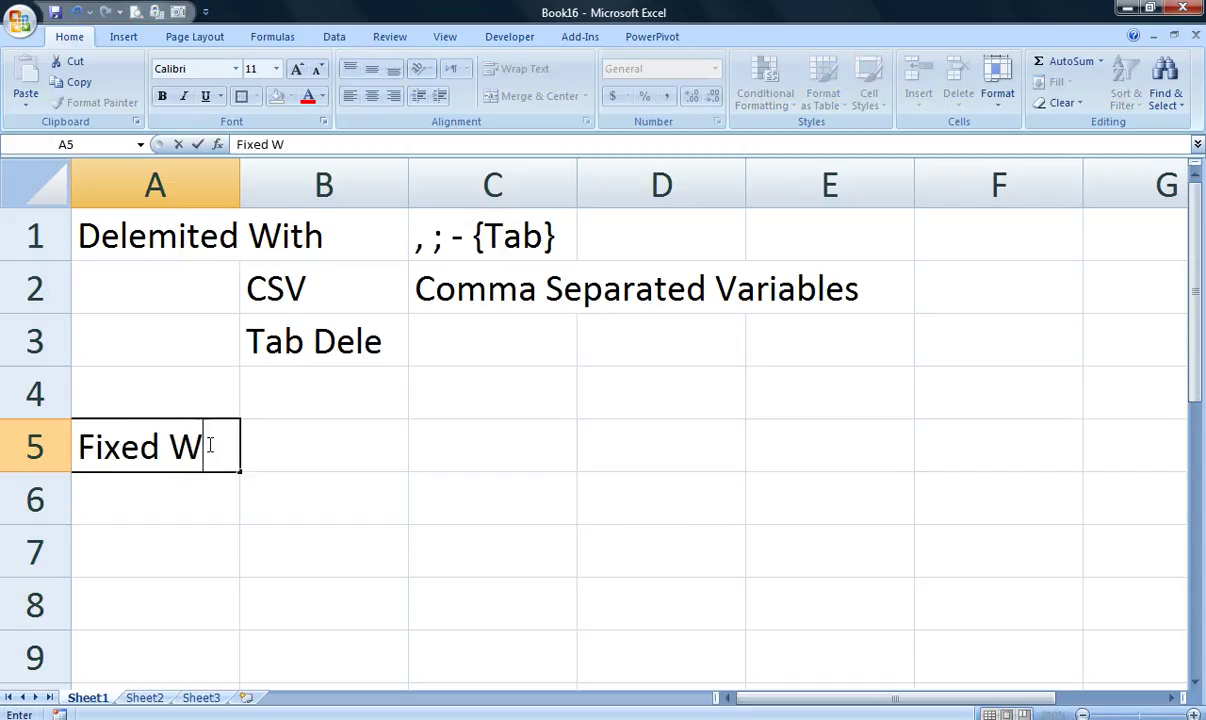
key(Return)
Step: Enter a space-aligned sample with the header "S. No. Name" in B6 and "1." followed by a person's name in B7
key(Tab)
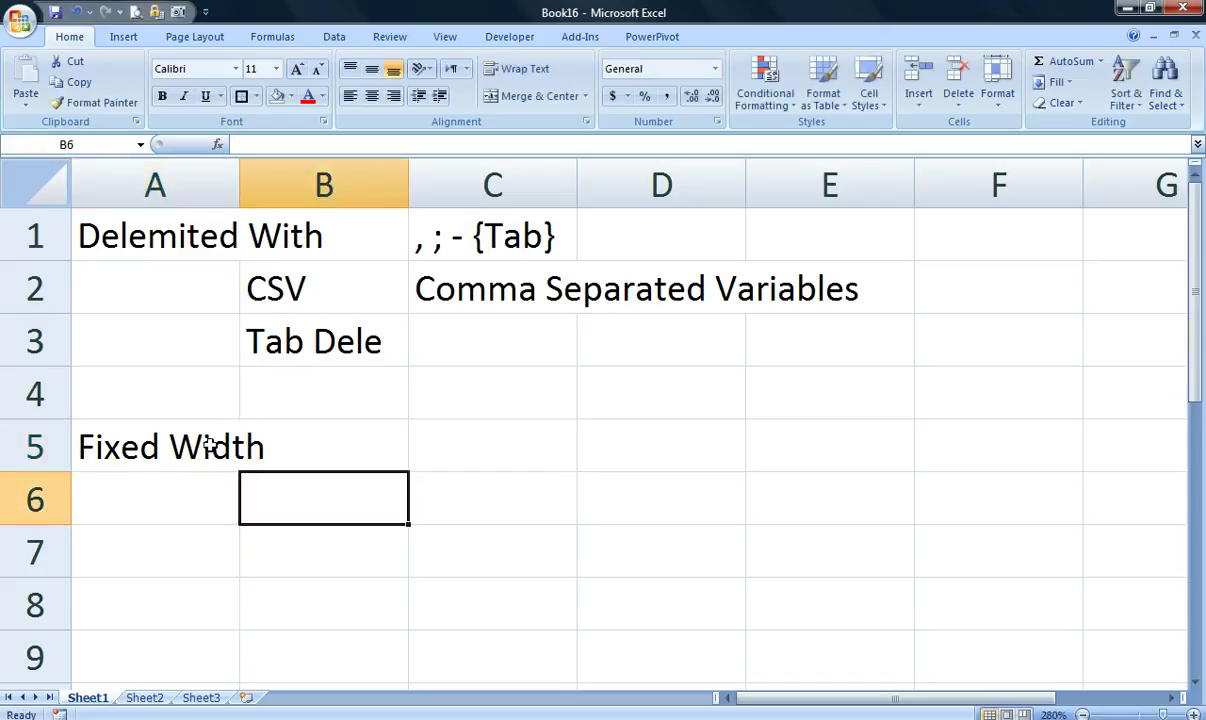
text(S. No. )
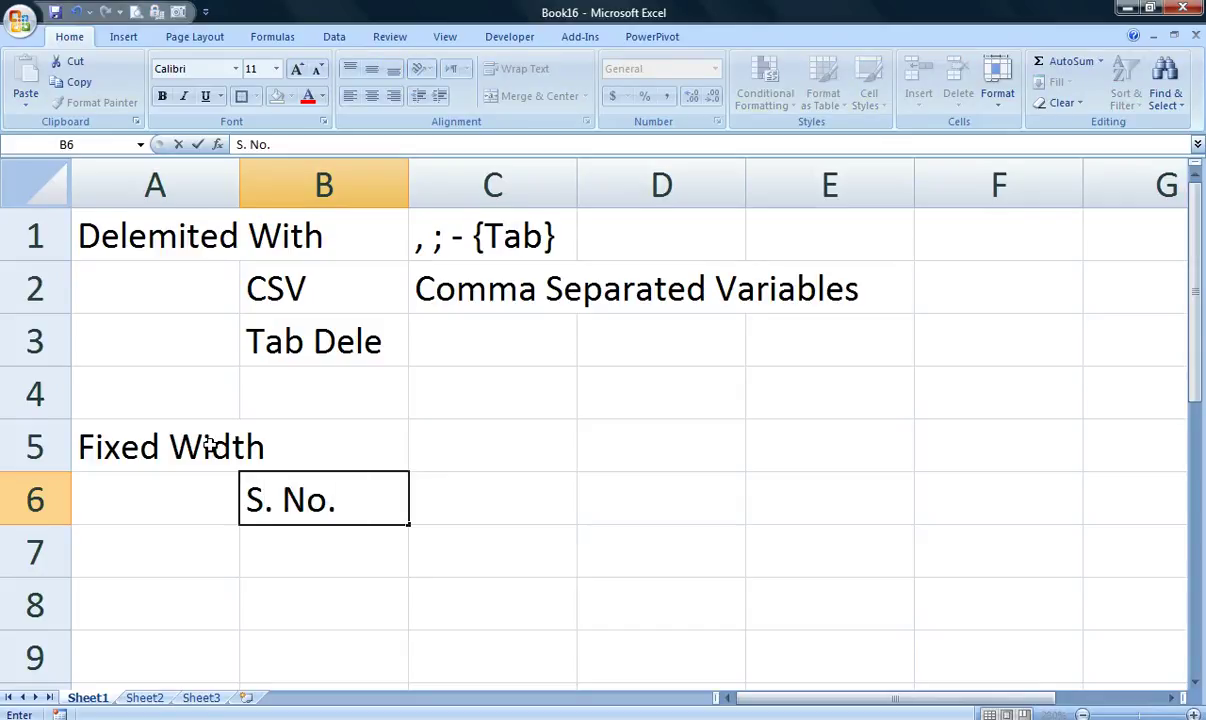
text(  Name)
key(Return)
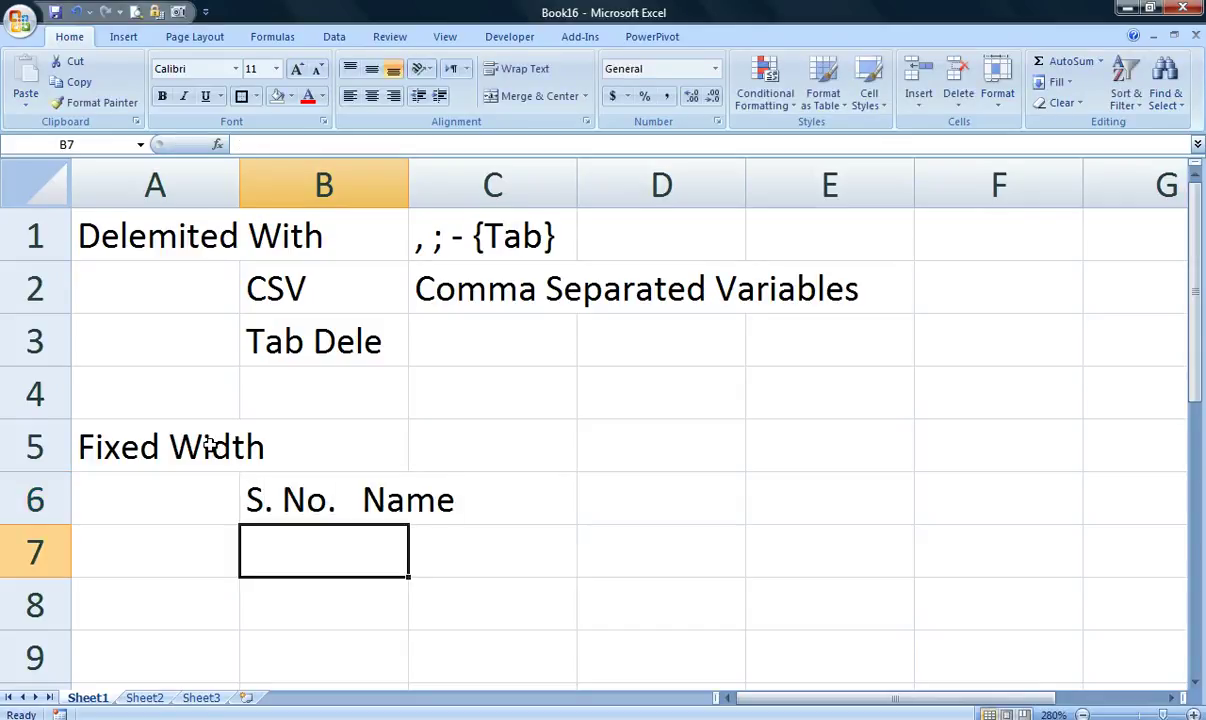
text(1.        )
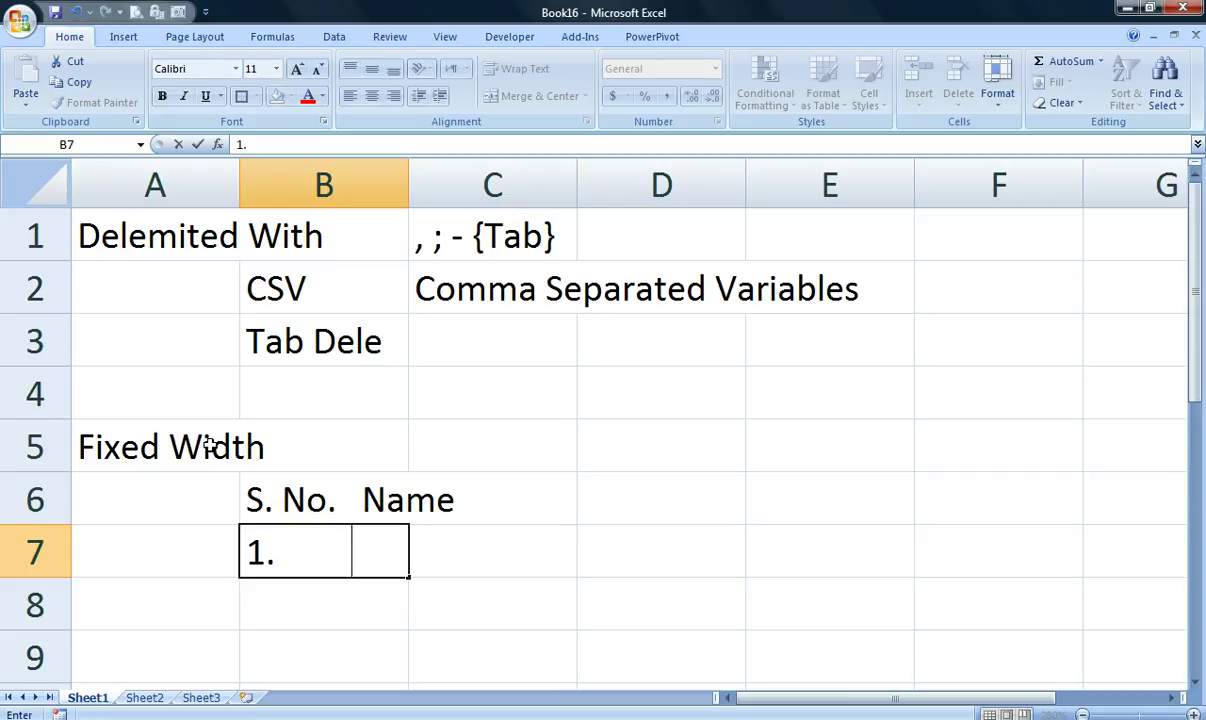
text(Nooruddin)
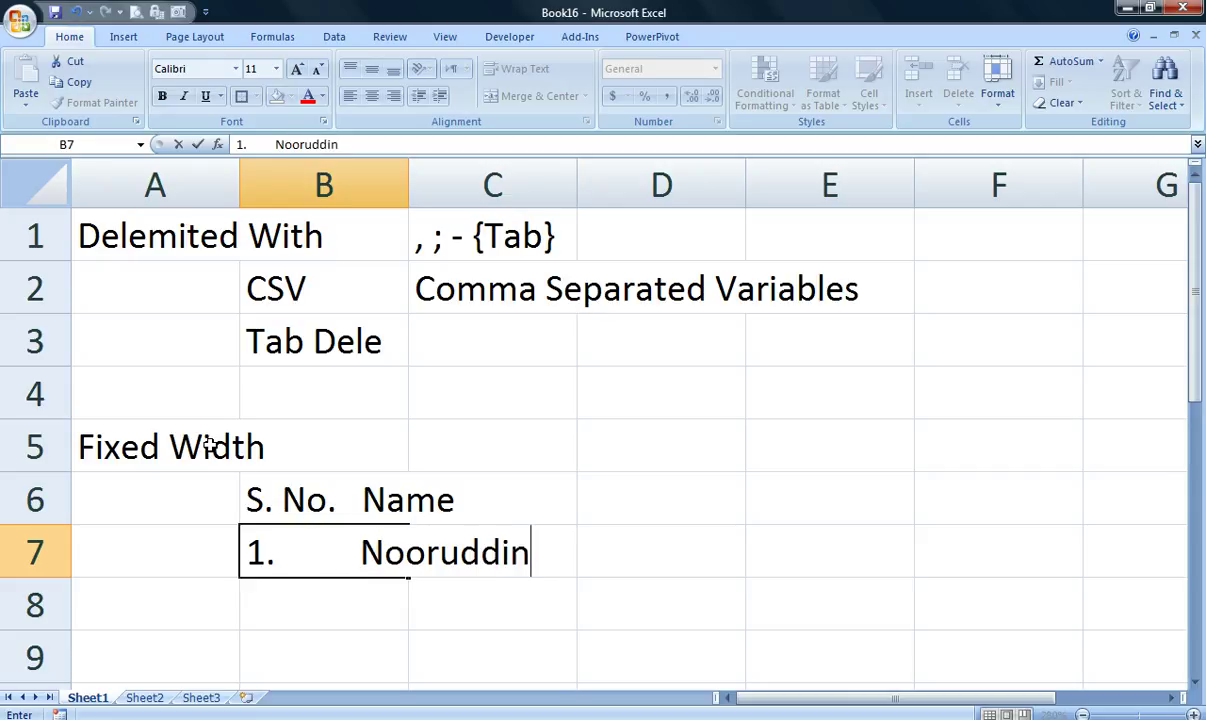
key(Return)
key(Down)
key(Left)
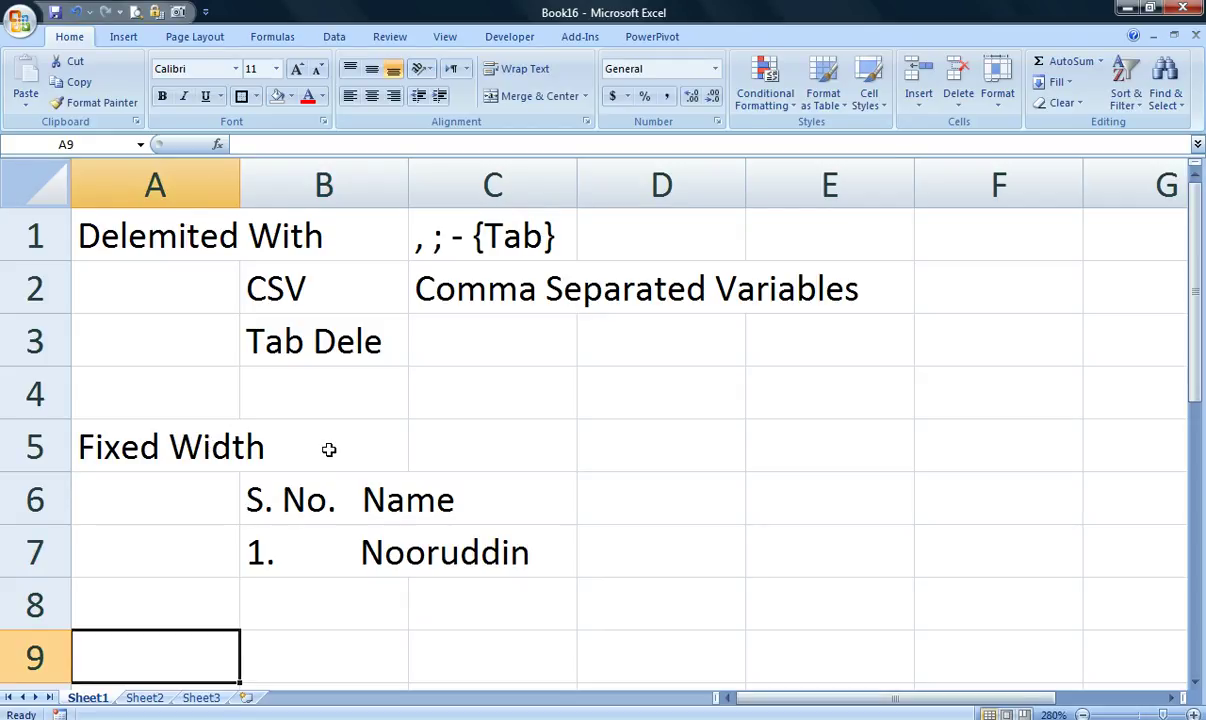
Step: Start importing external data from the text file Import Text.txt in the Desktop folder Blended Learning > BL - Samples
click(333, 38)
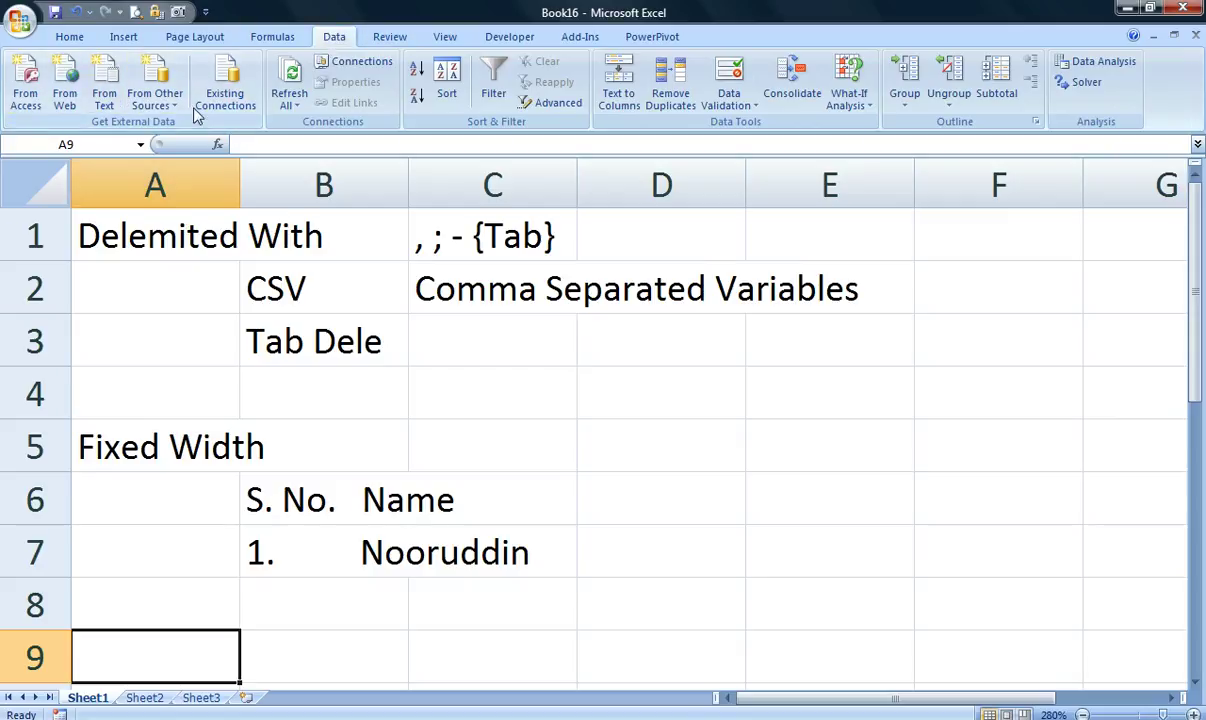
click(112, 104)
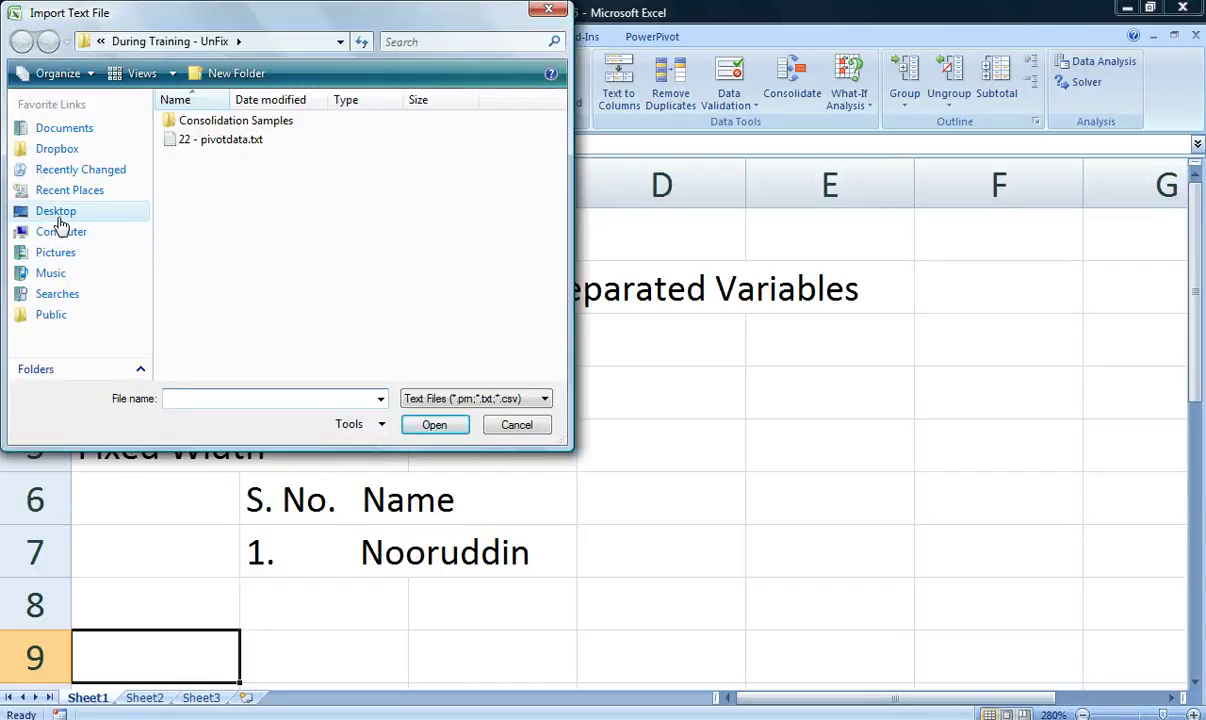
click(57, 214)
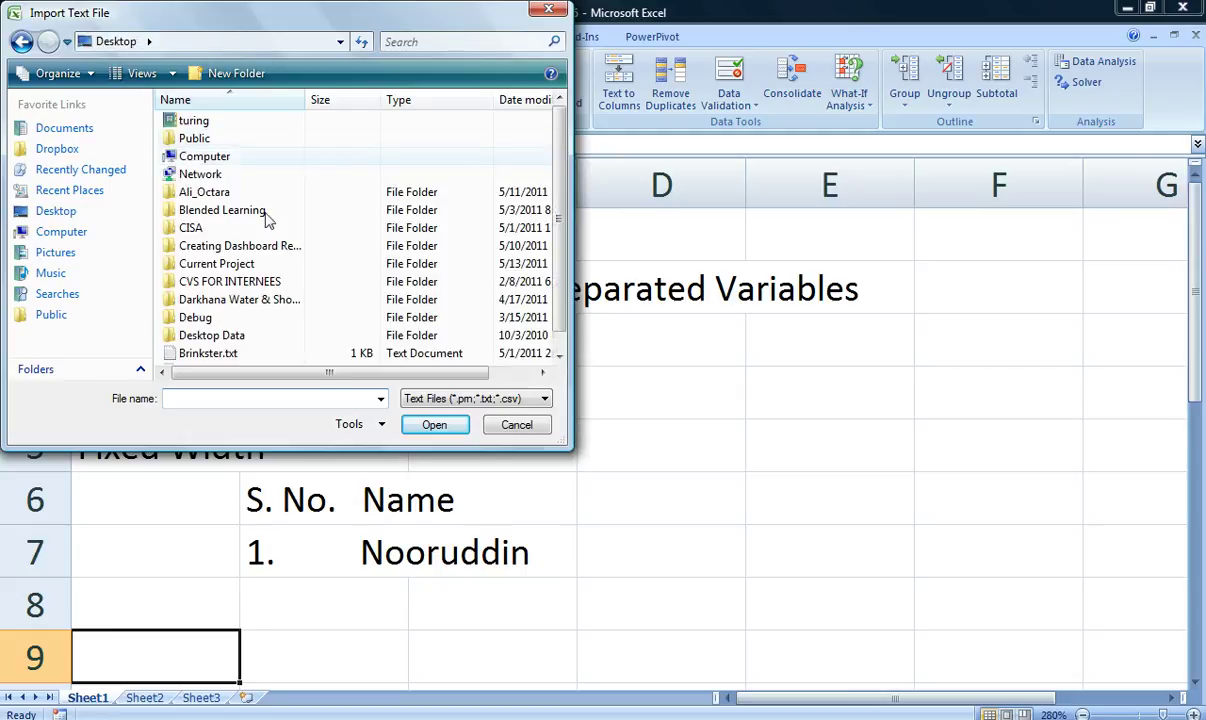
double_click(266, 212)
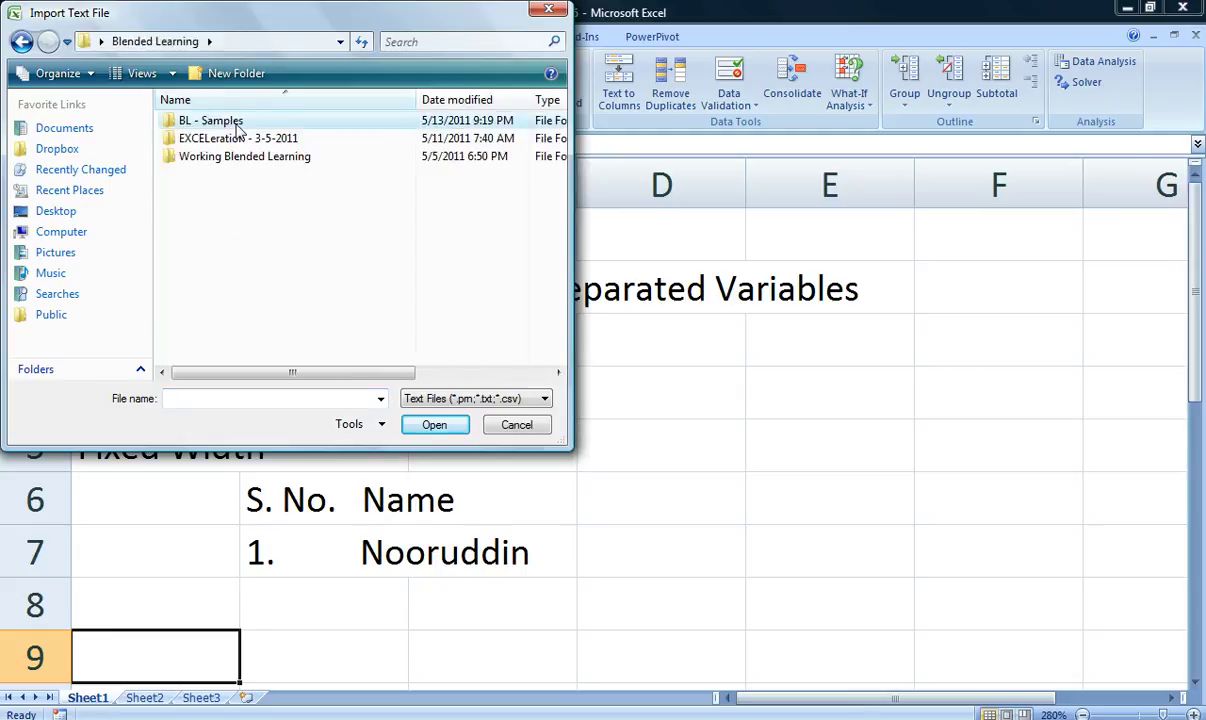
double_click(236, 124)
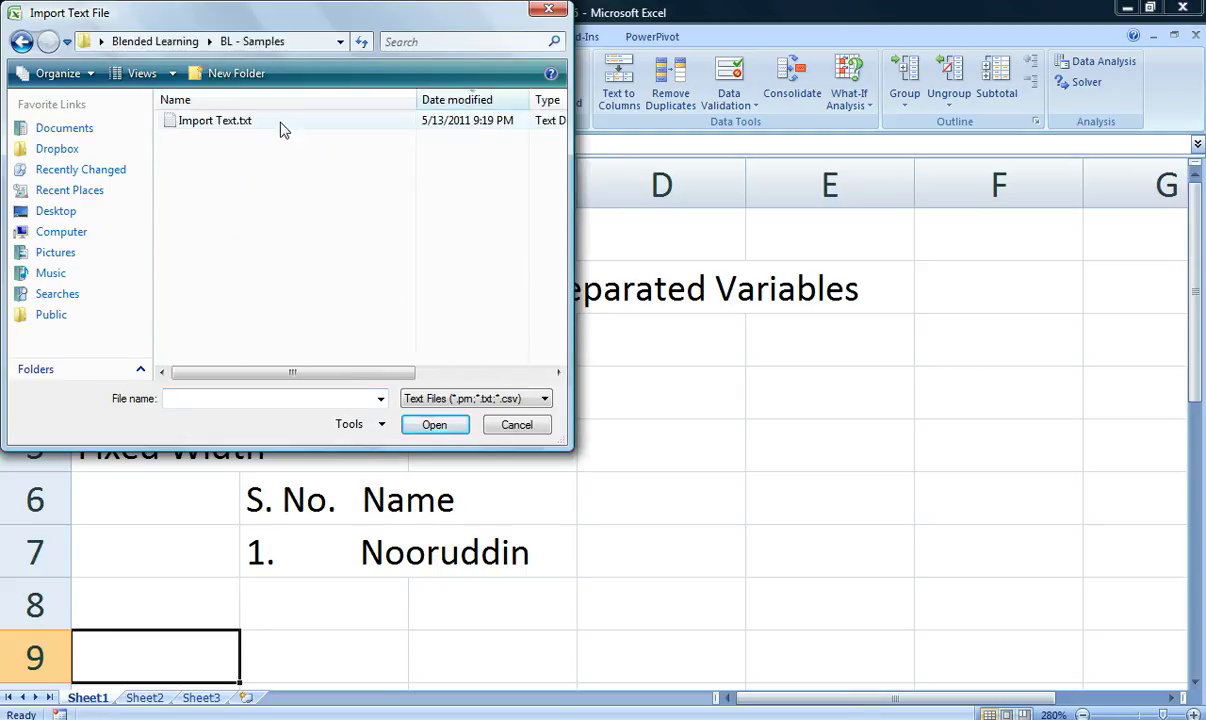
click(282, 126)
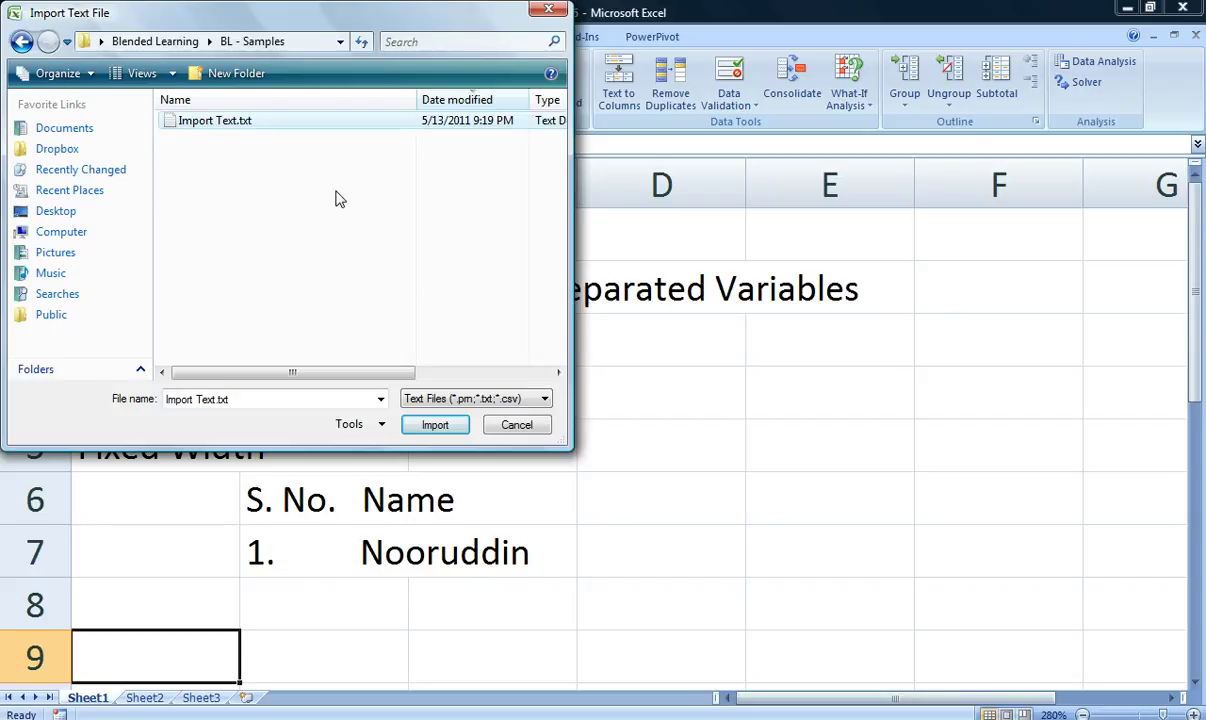
click(435, 425)
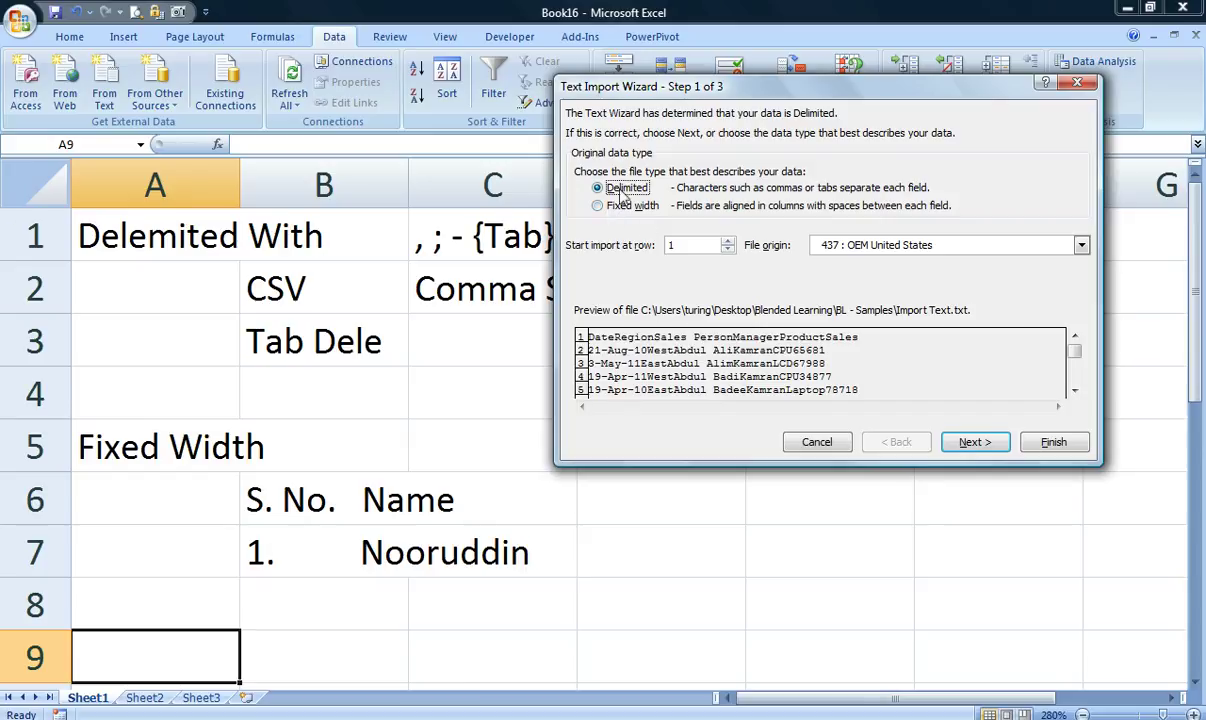
Step: Keep the import as Delimited with Tab as the delimiter and set the Date column's data format to DMY
click(985, 449)
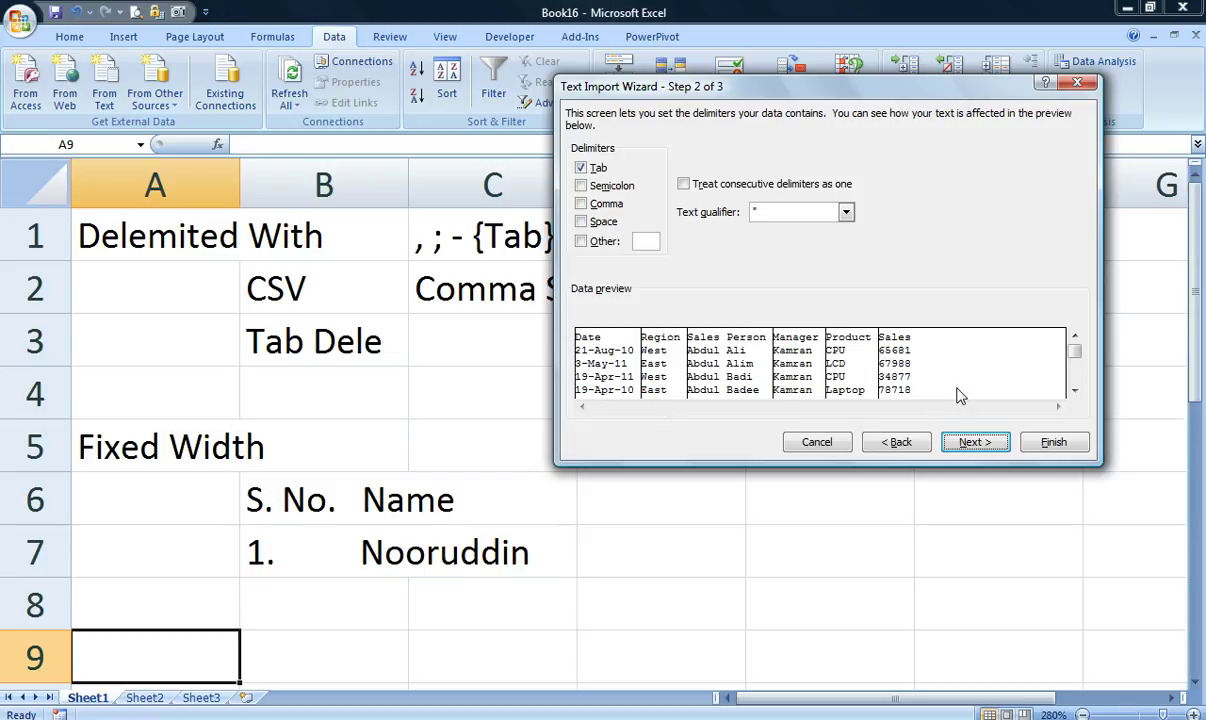
click(975, 443)
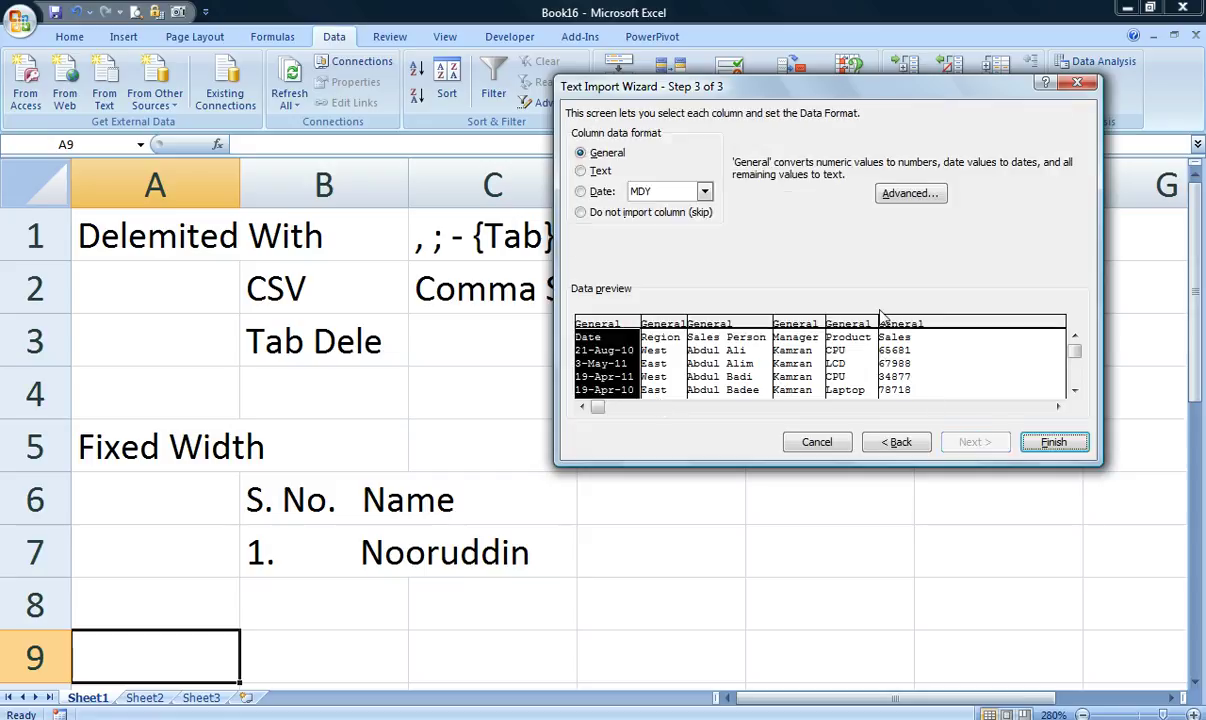
click(669, 373)
click(848, 372)
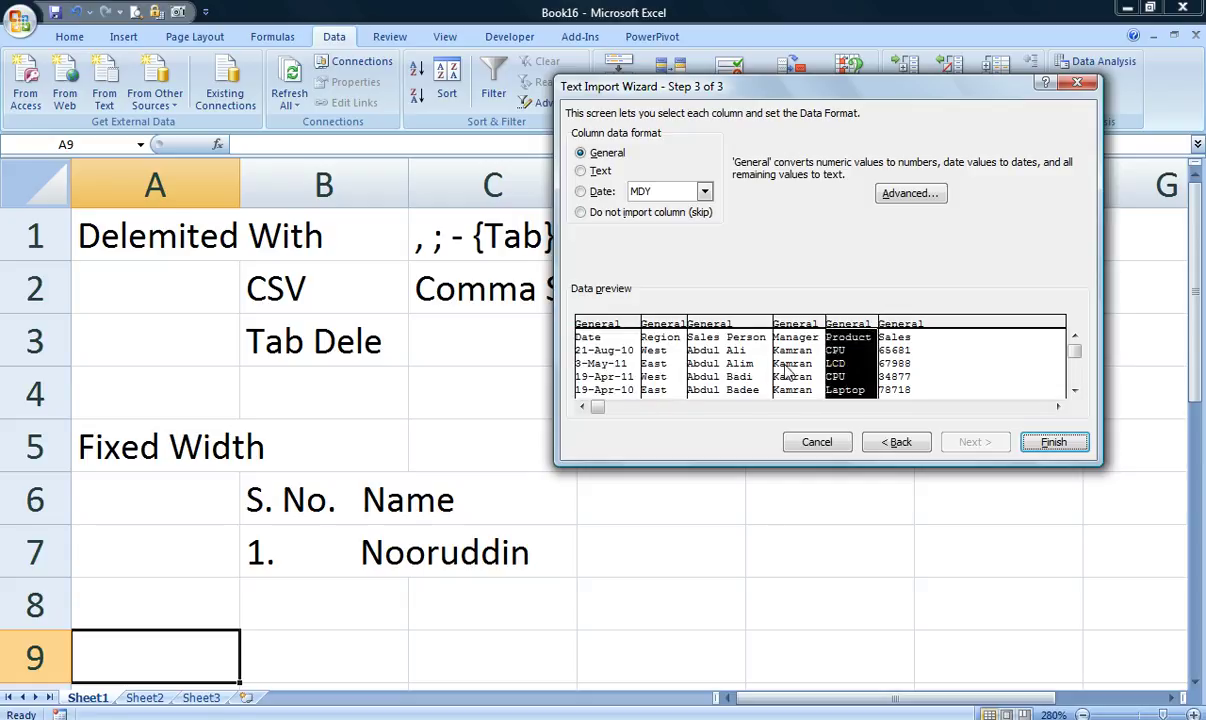
click(895, 362)
click(598, 360)
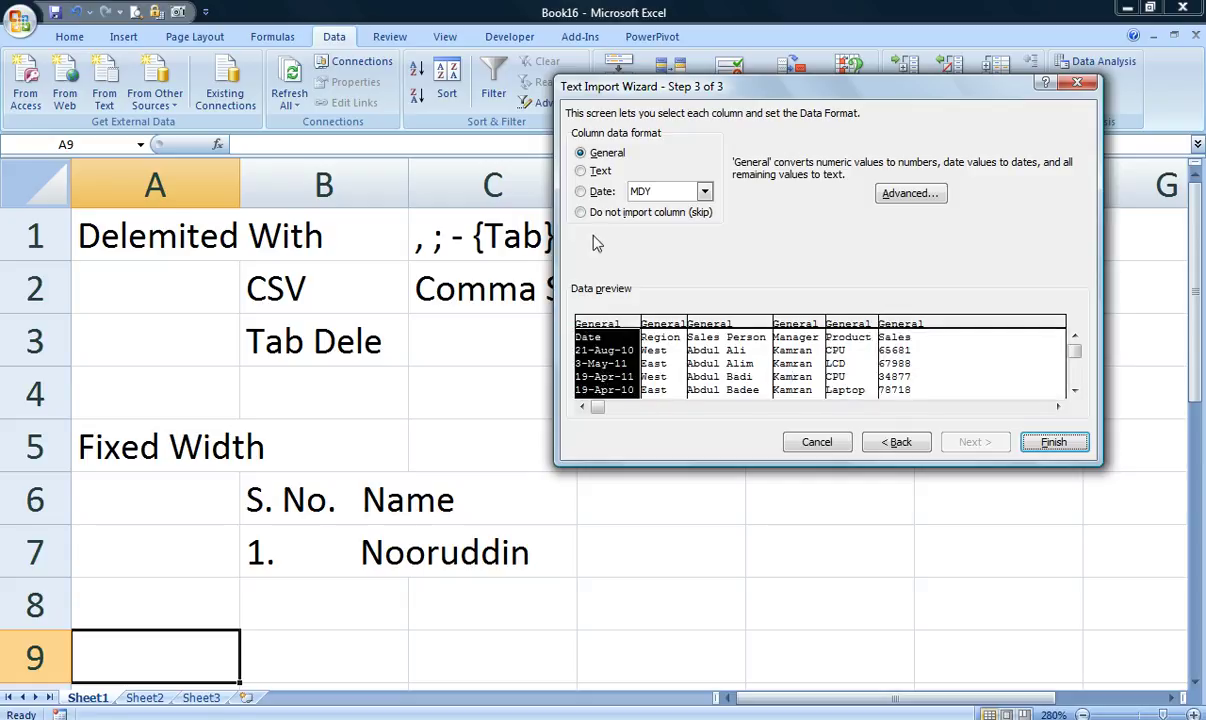
click(590, 192)
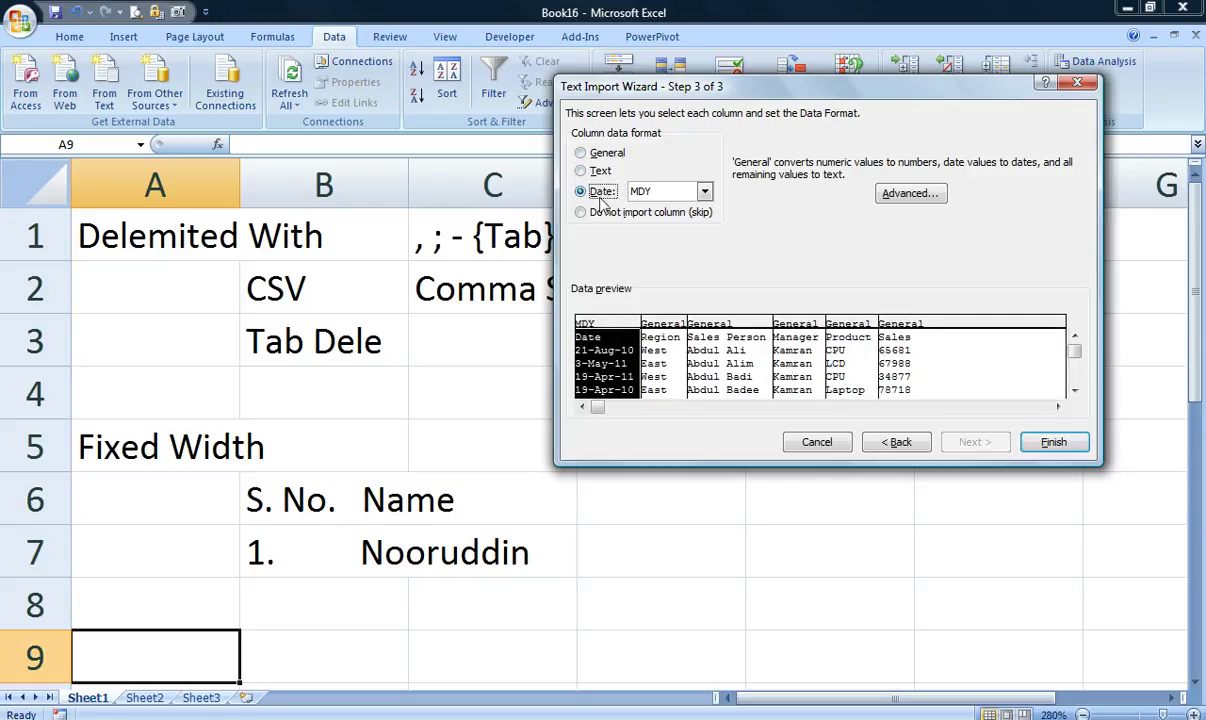
click(705, 194)
click(680, 221)
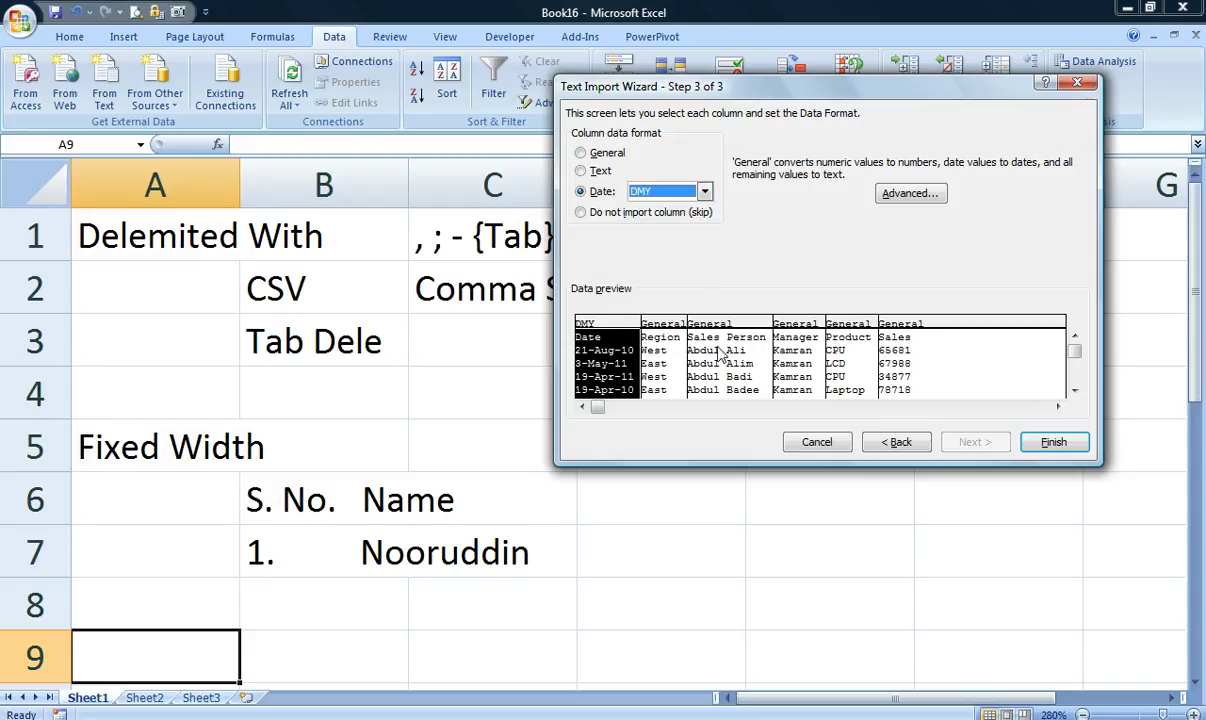
Step: Finish the text import with the remaining columns as General, placing the data in the existing worksheet at $A$9
click(781, 372)
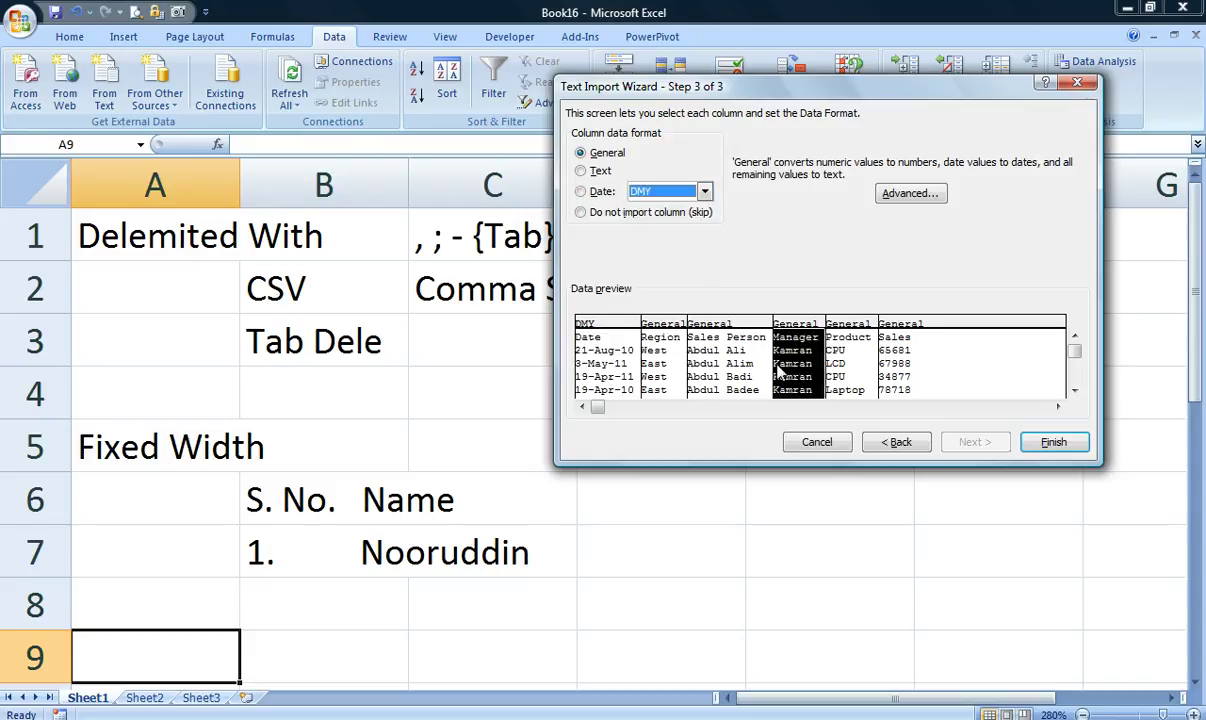
click(832, 335)
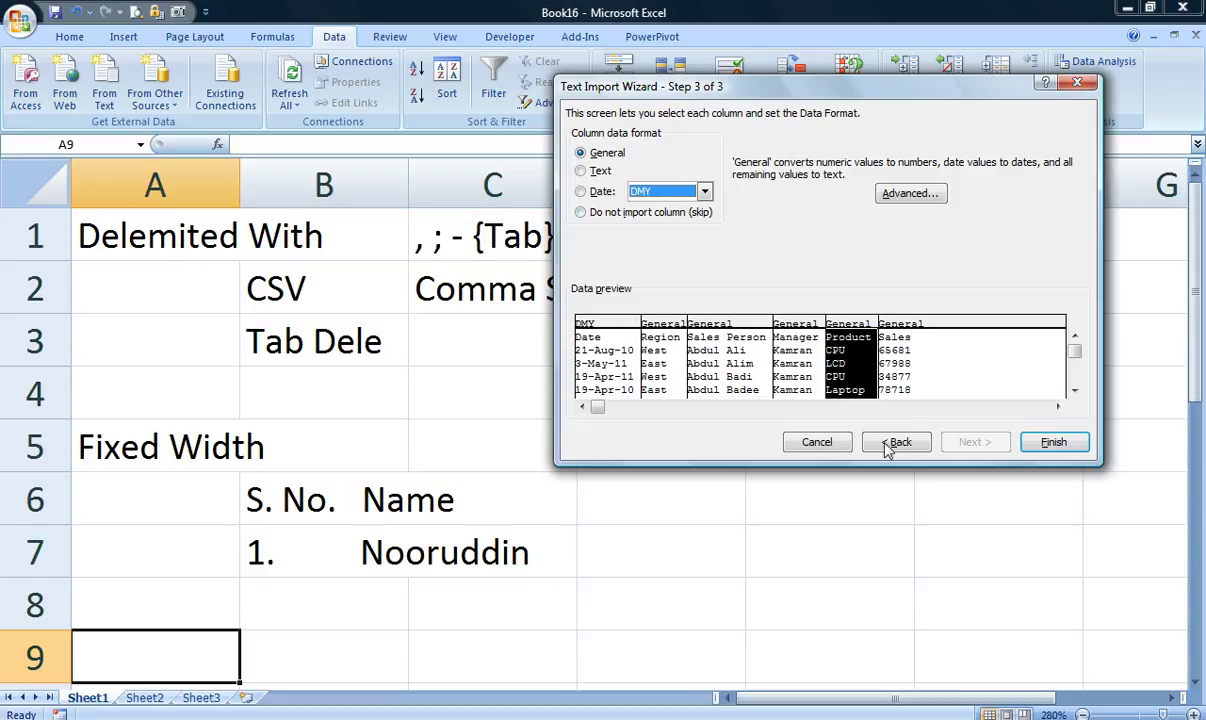
click(1055, 442)
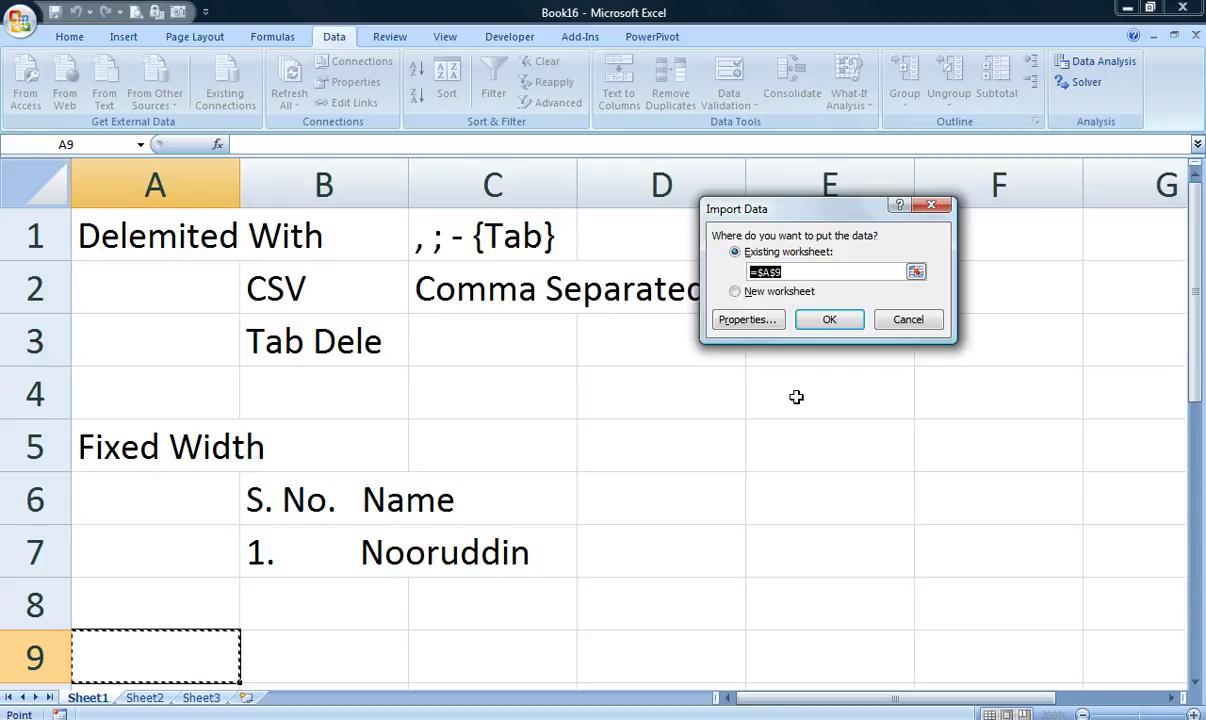
scroll(796, 397, down, 2)
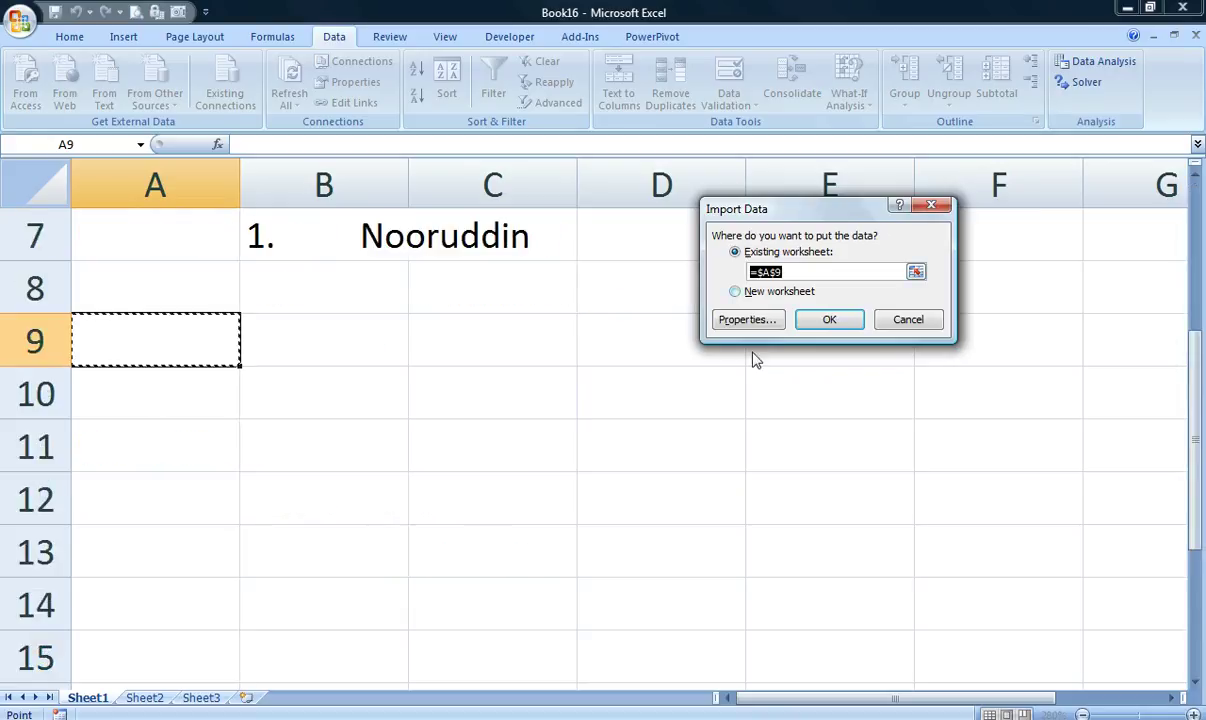
click(826, 320)
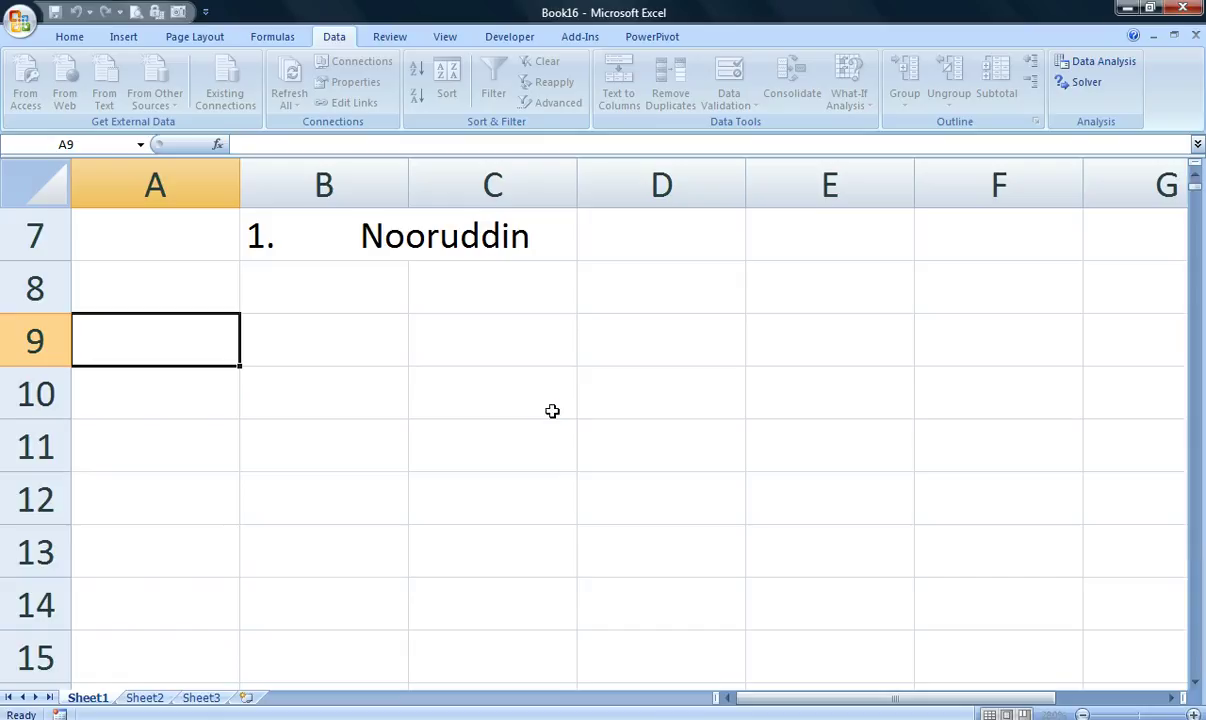
Step: Review the imported sales records on Sheet1, from the header row down through the data
scroll(552, 412, down, 3)
scroll(433, 480, up, 4)
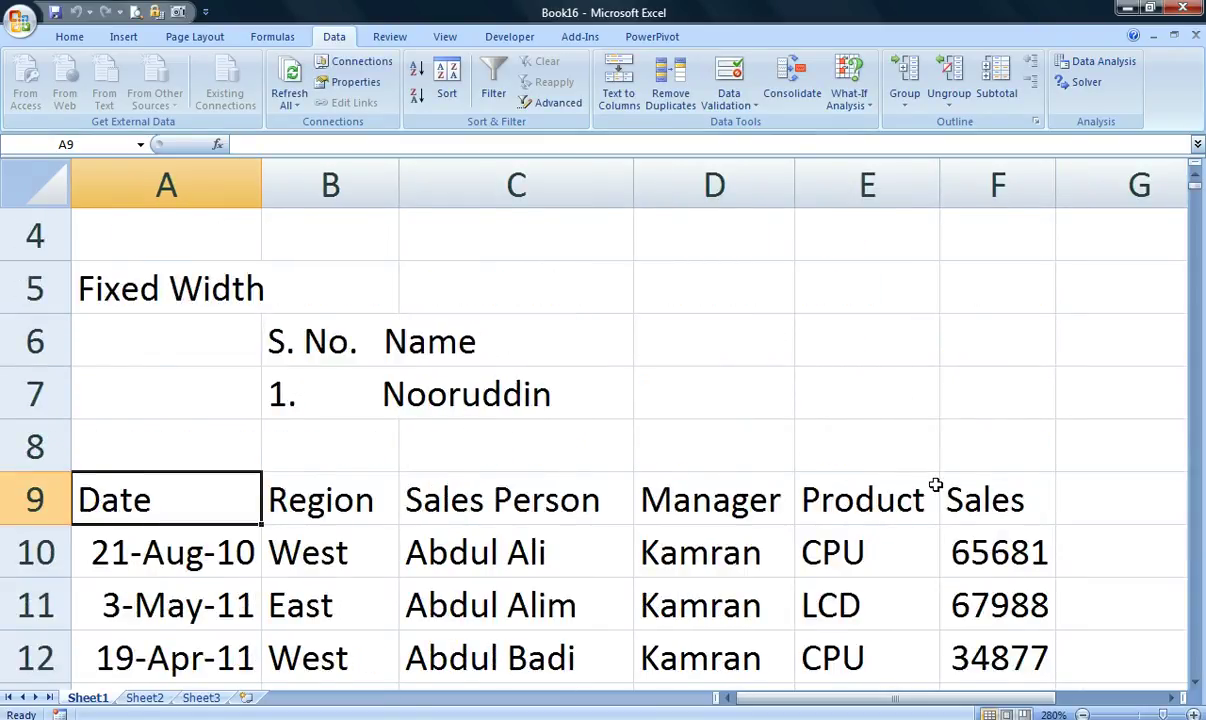
scroll(930, 482, down, 3)
scroll(931, 486, down, 6)
scroll(927, 487, down, 11)
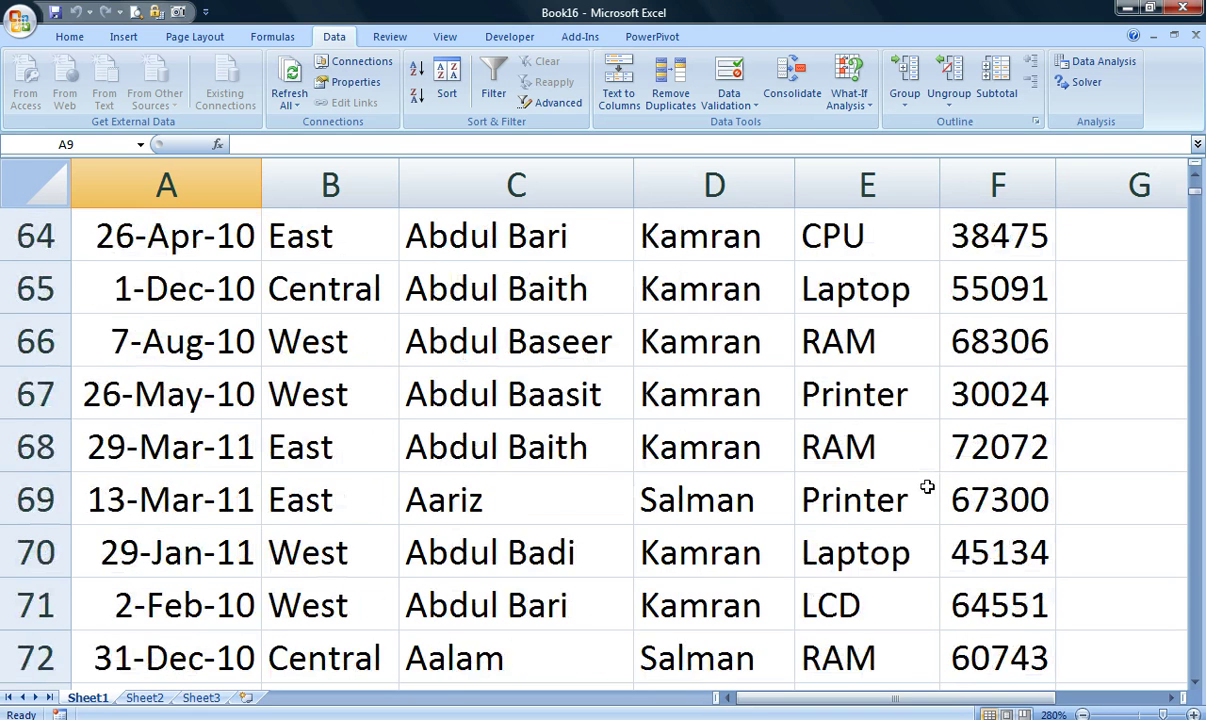
scroll(927, 487, down, 12)
scroll(927, 486, down, 9)
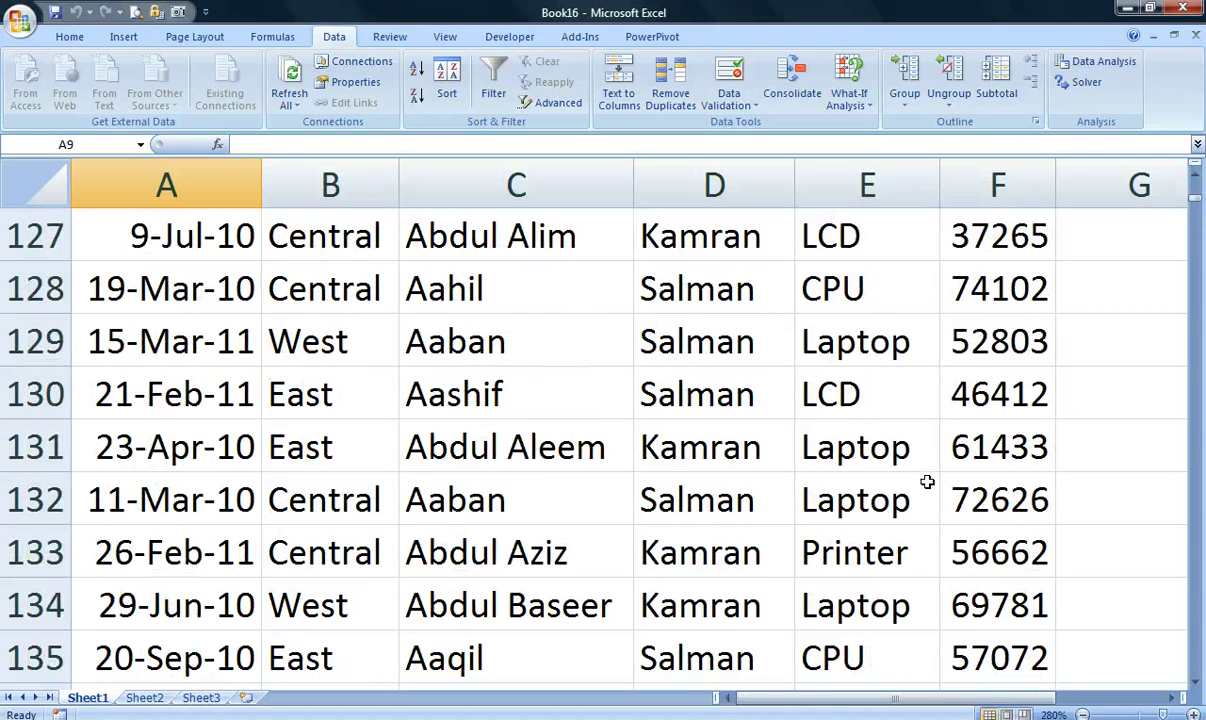
Step: Start Text to Columns on the addresses in B3:B5 of Sheet2
key(ctrl+Page_Down)
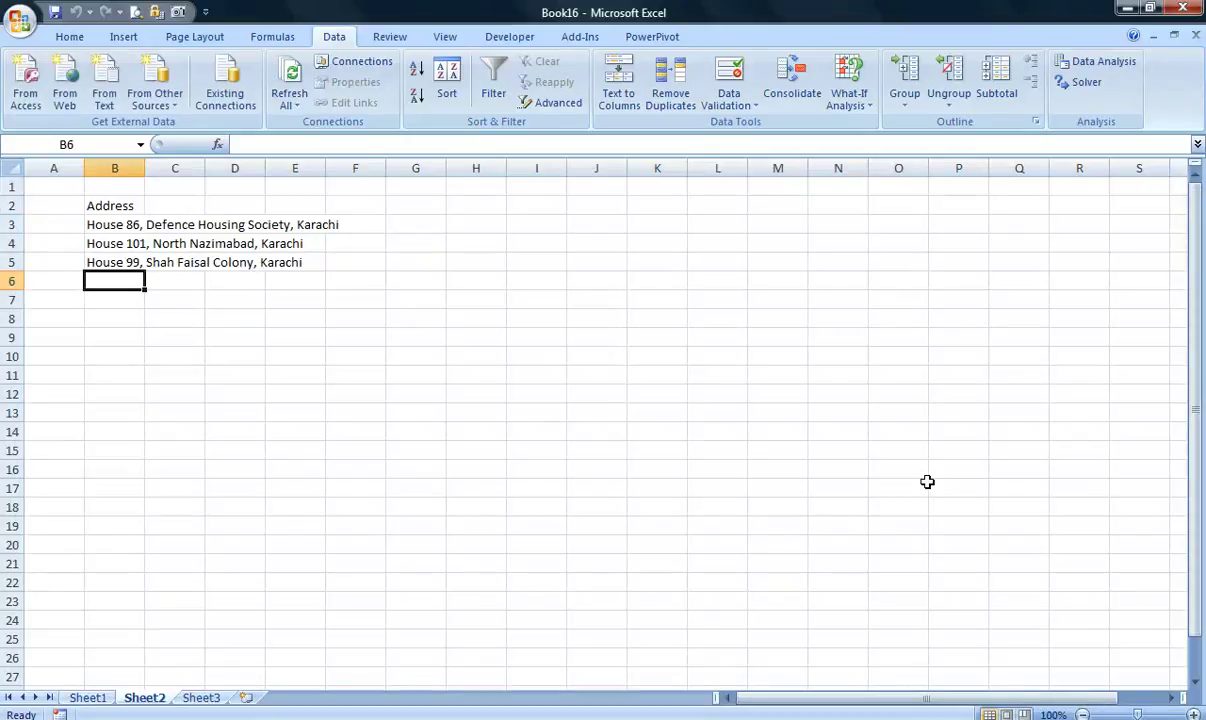
scroll(743, 341, up, 2)
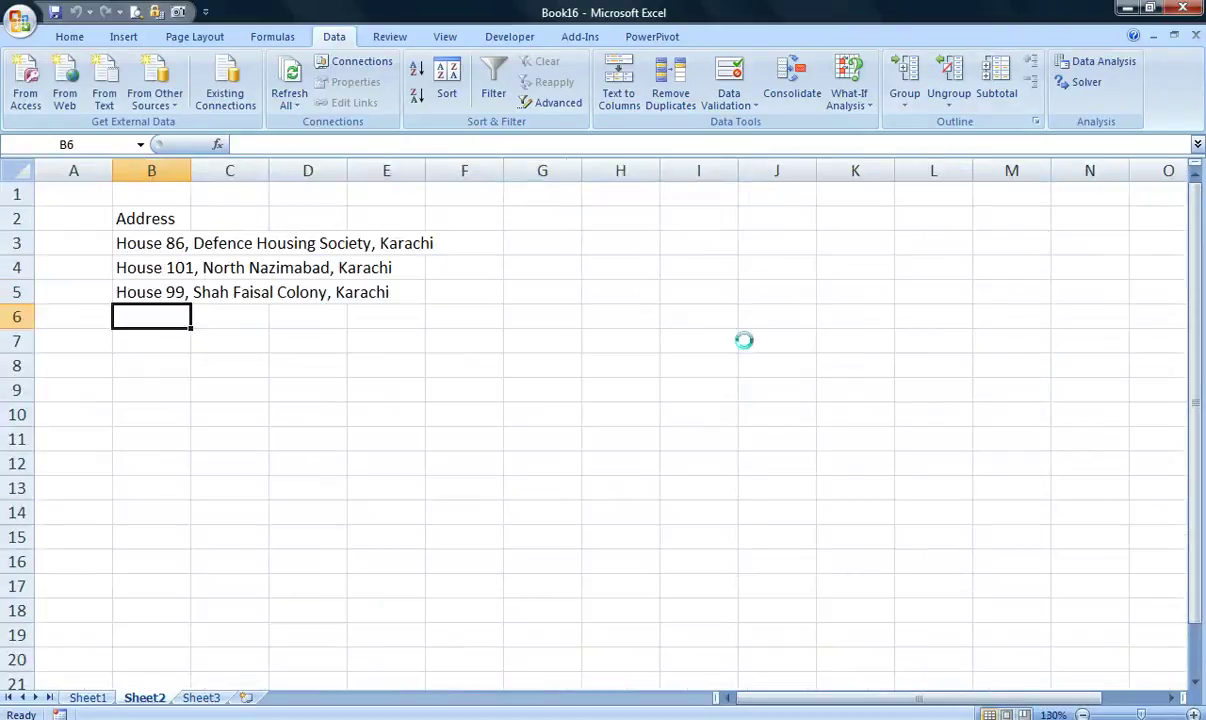
scroll(743, 341, up, 5)
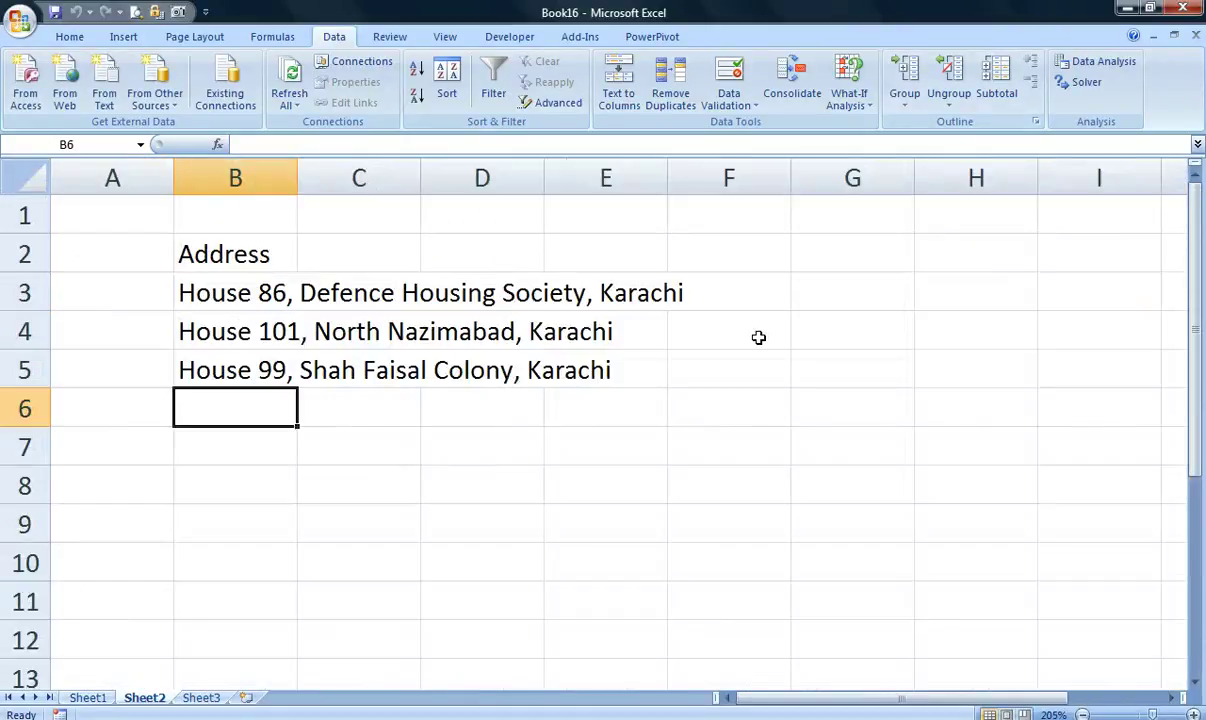
click(246, 291)
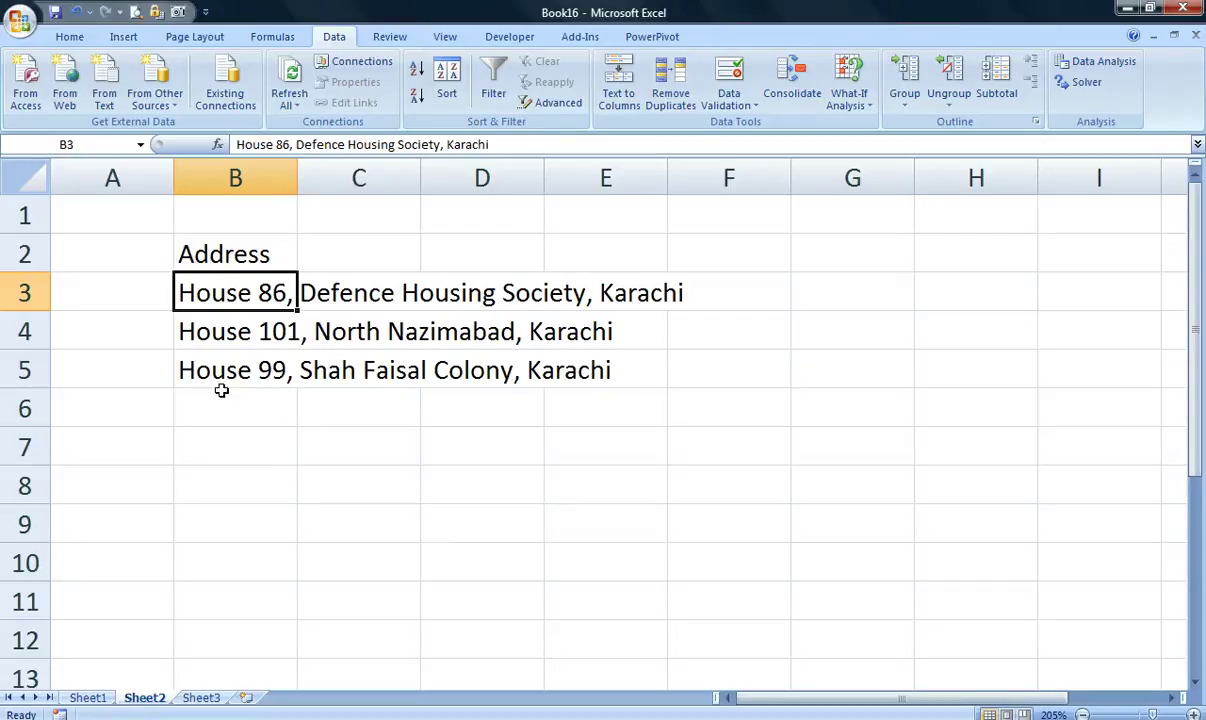
key(shift+Down)
key(shift+Down)
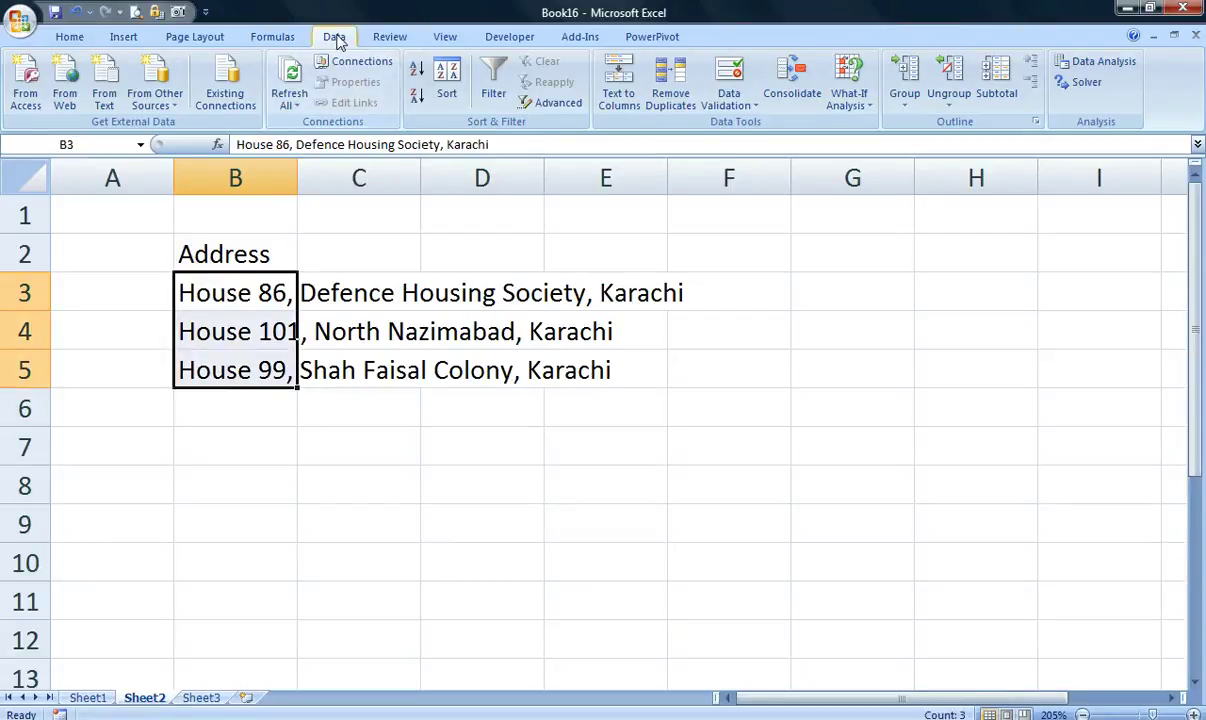
key(alt+a)
key(e)
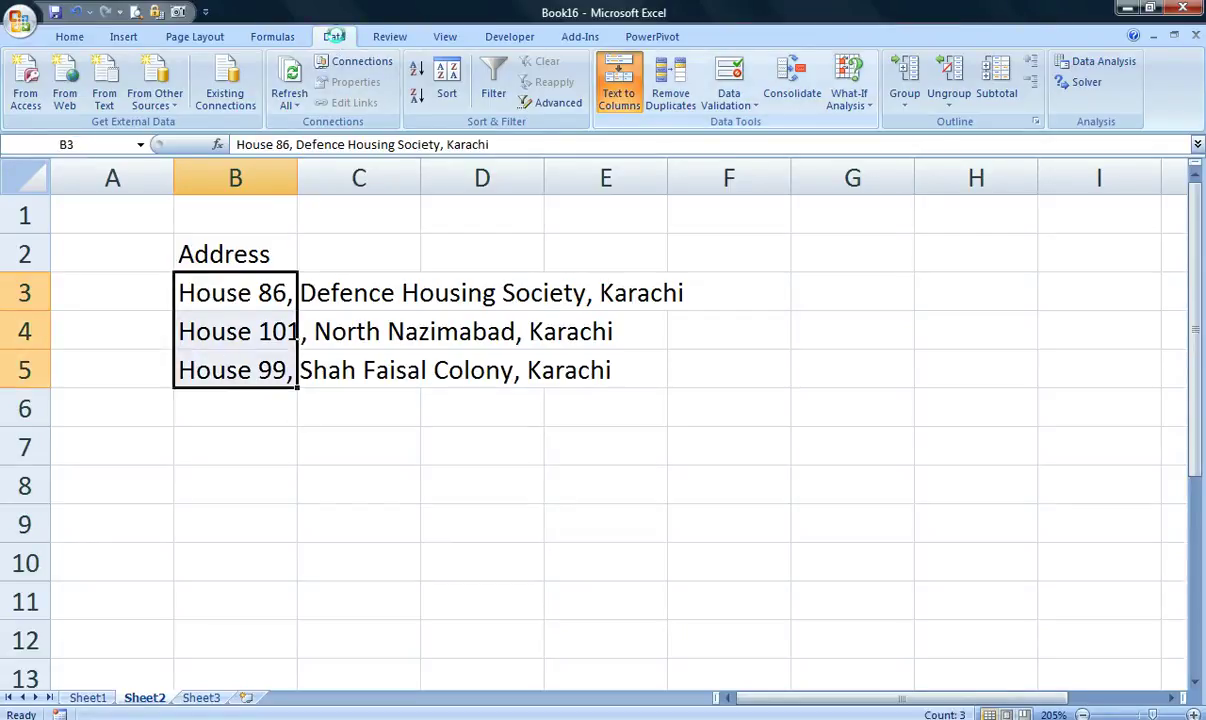
click(617, 95)
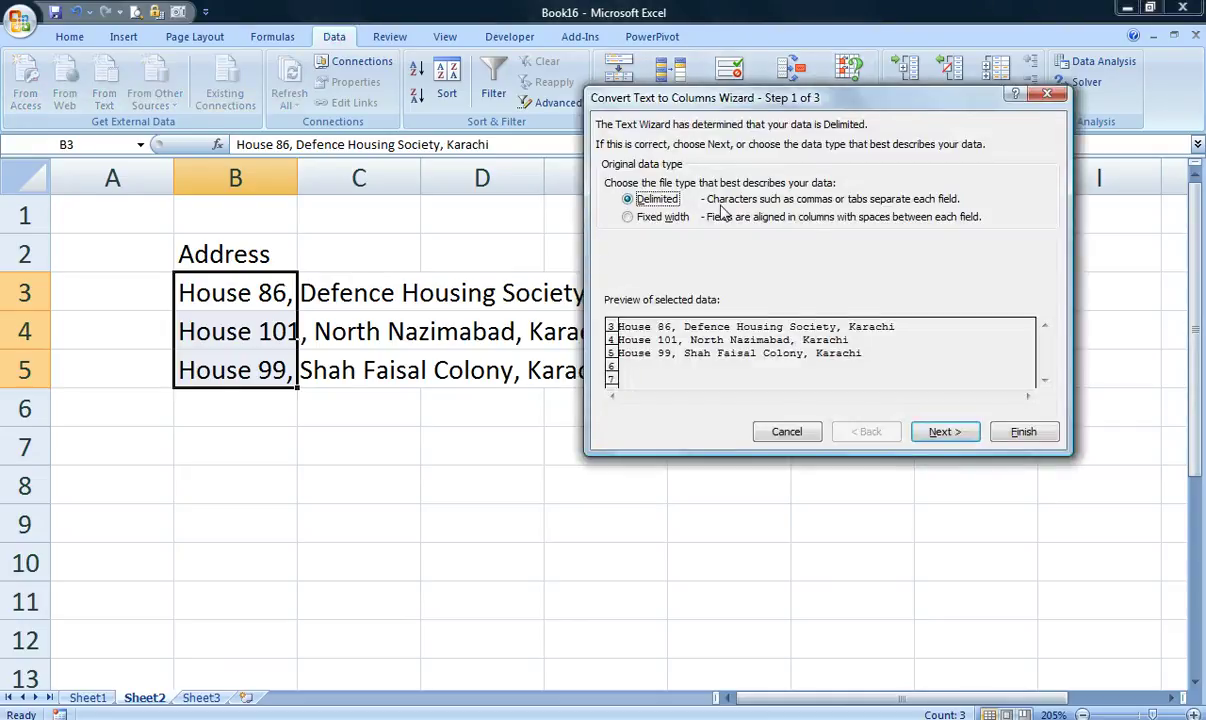
Step: Split the selected addresses as Delimited text with Comma as the only delimiter, using General format and destination $B$3
click(649, 219)
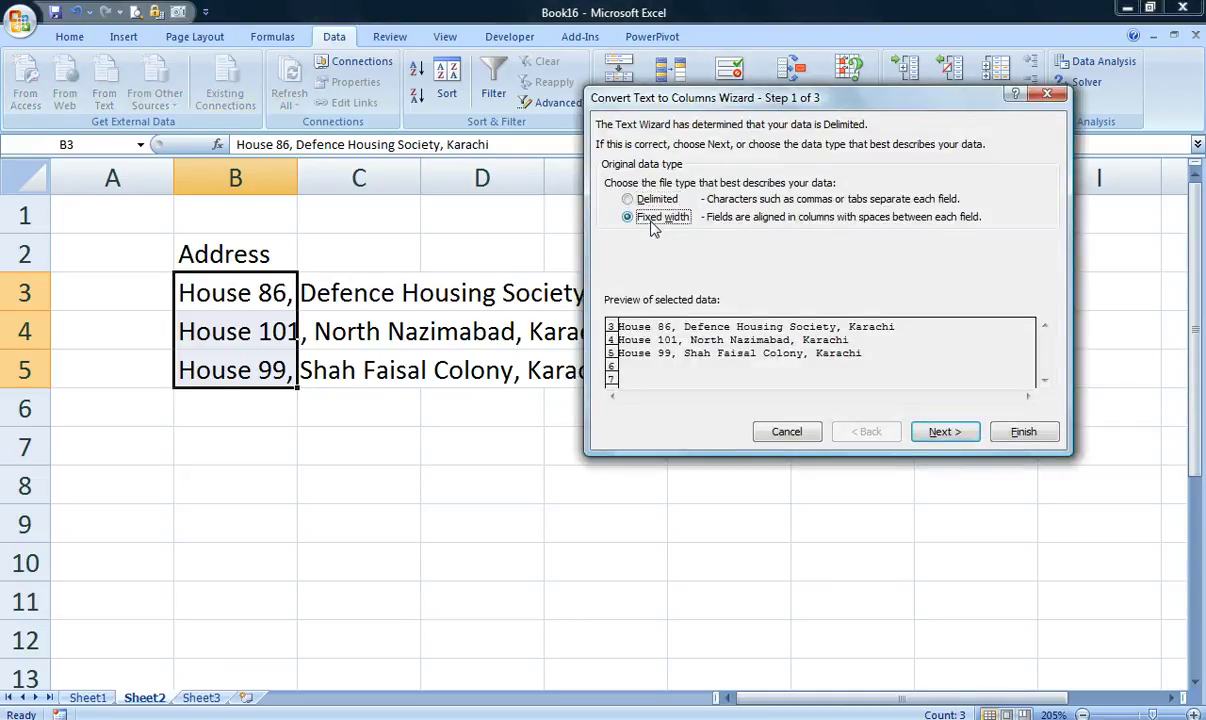
click(648, 199)
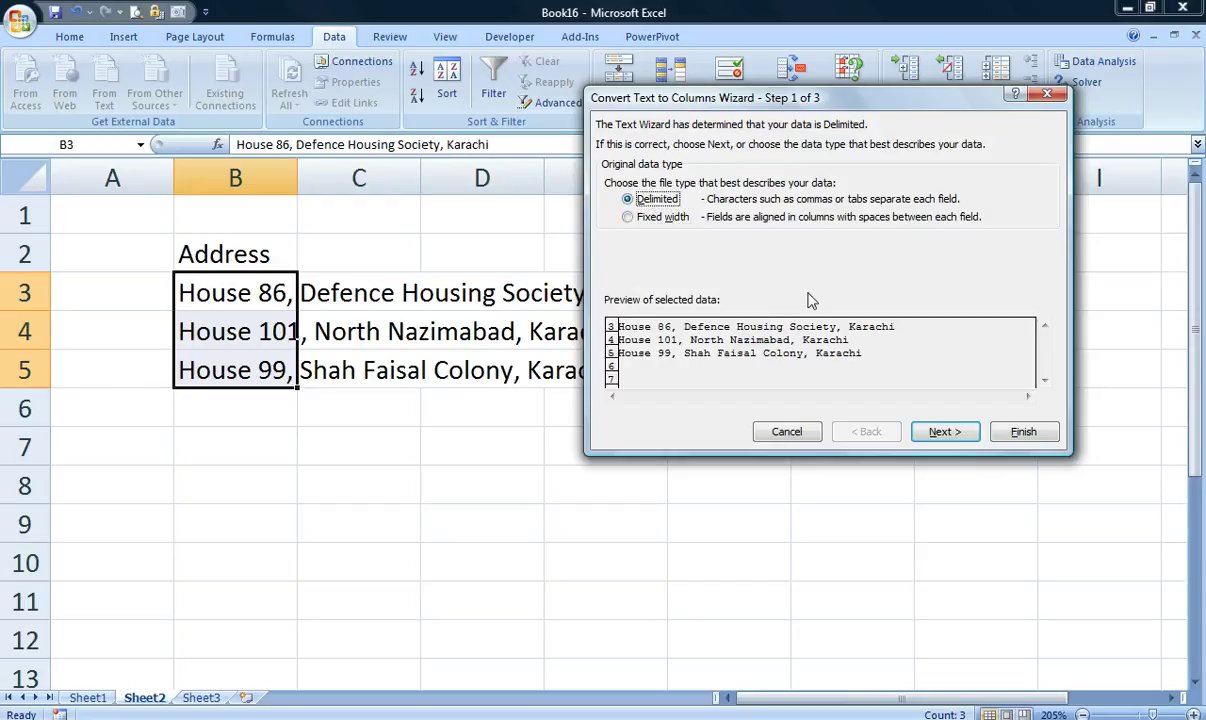
click(945, 432)
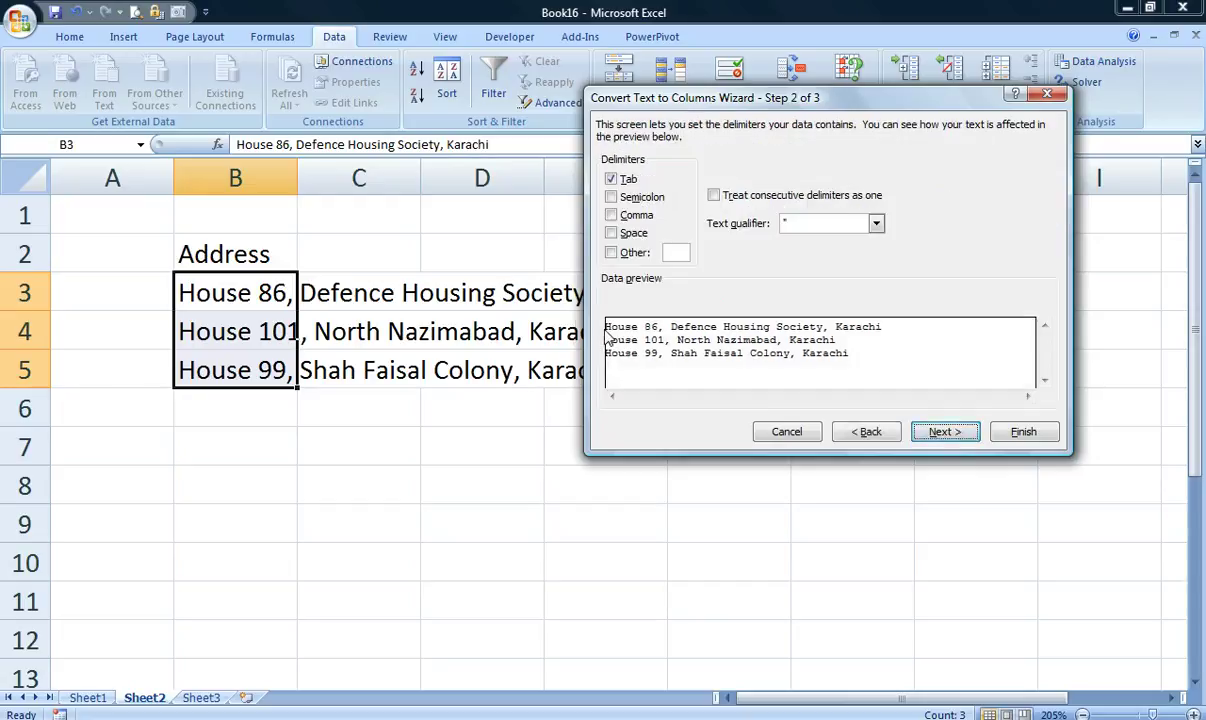
click(628, 182)
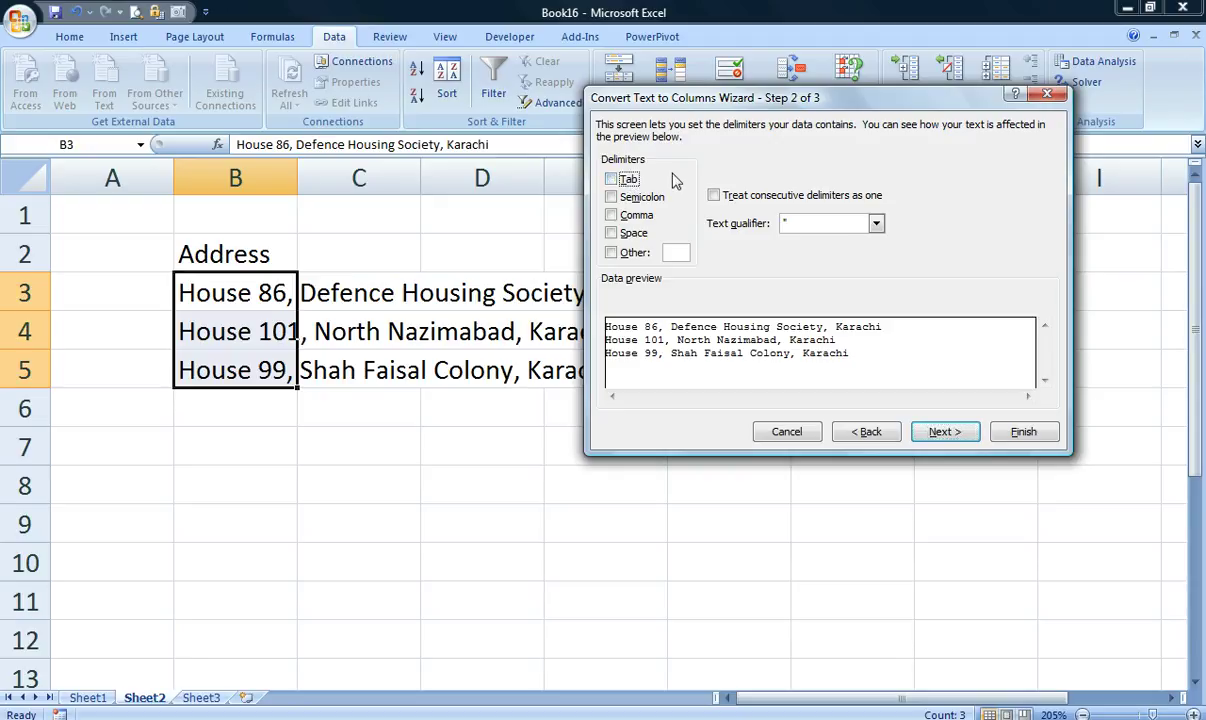
click(646, 216)
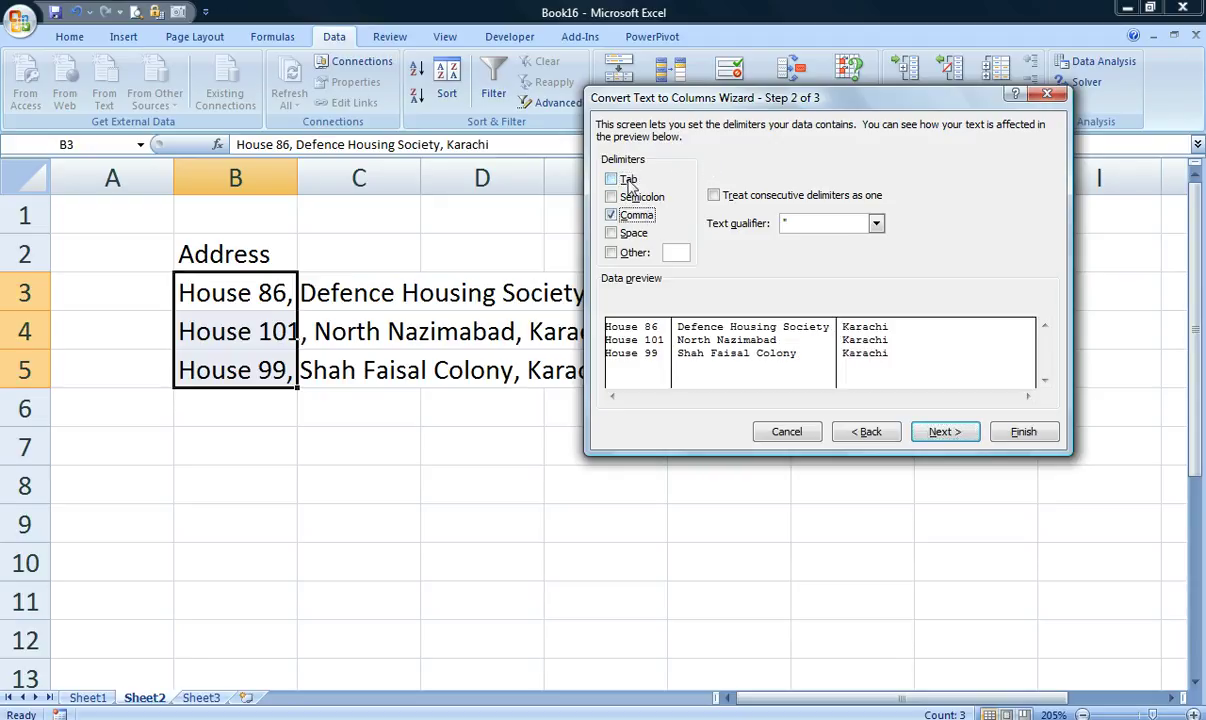
click(944, 432)
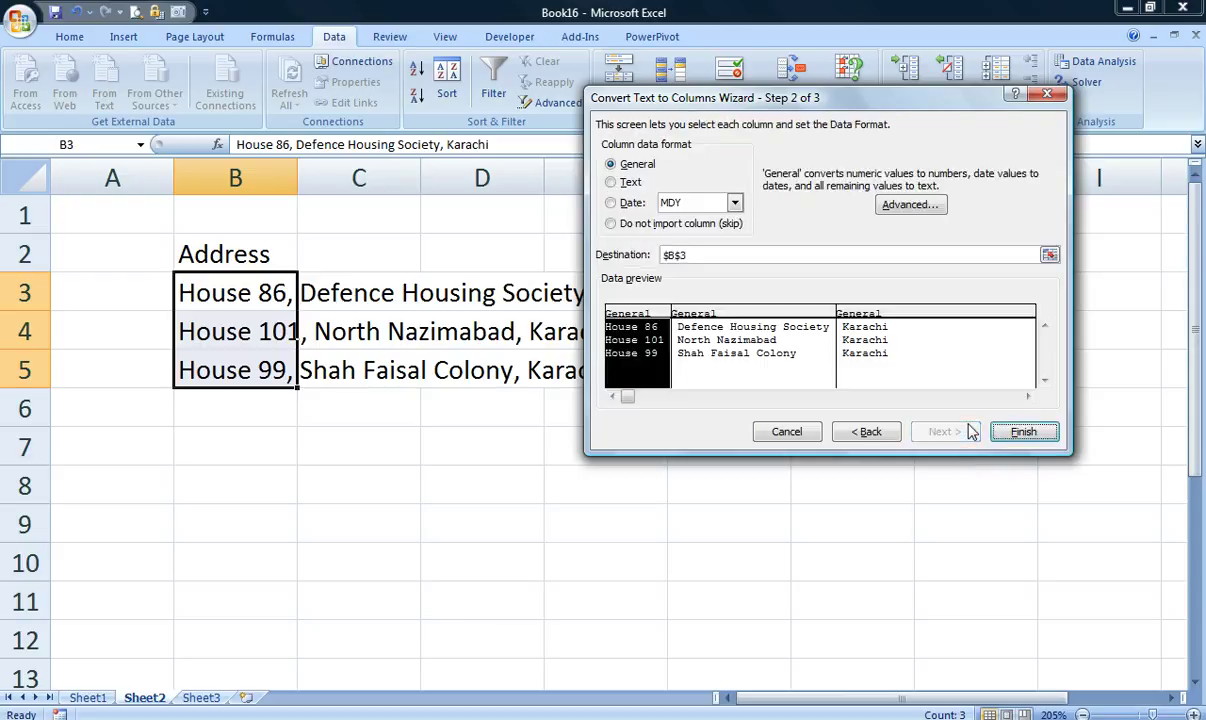
click(1011, 432)
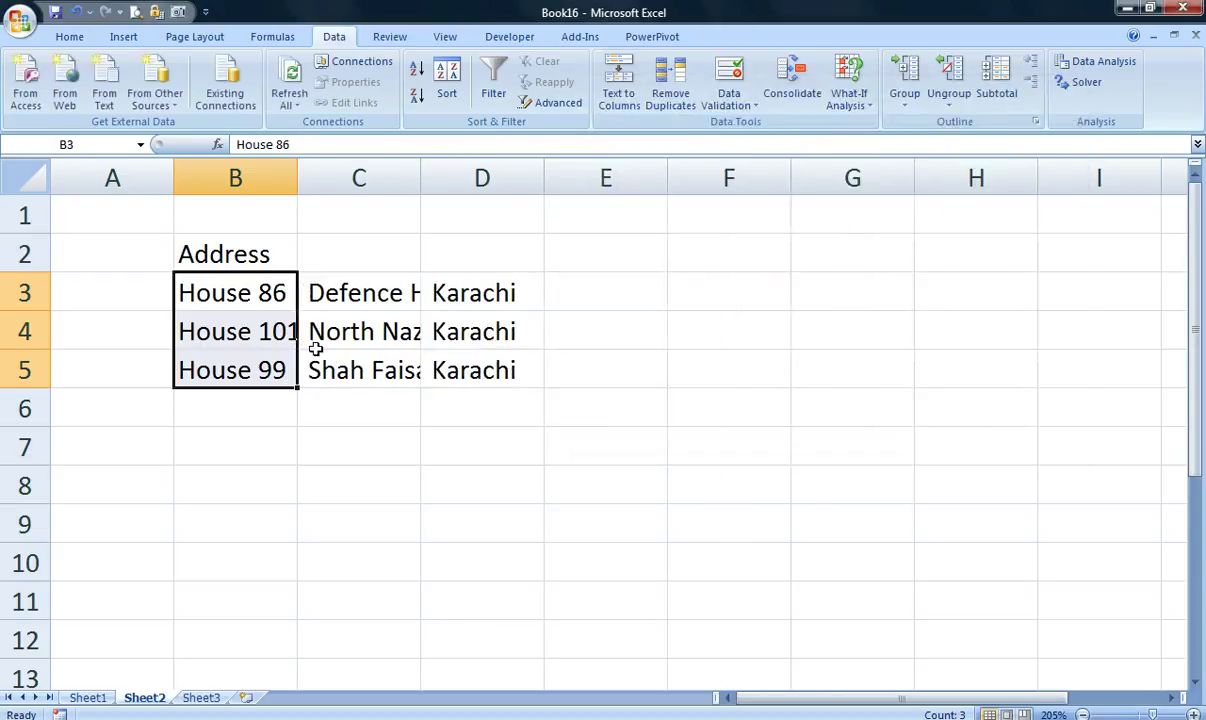
Step: Autofit the widths of columns B, C and D to the split address parts, and select cell B6
double_click(298, 181)
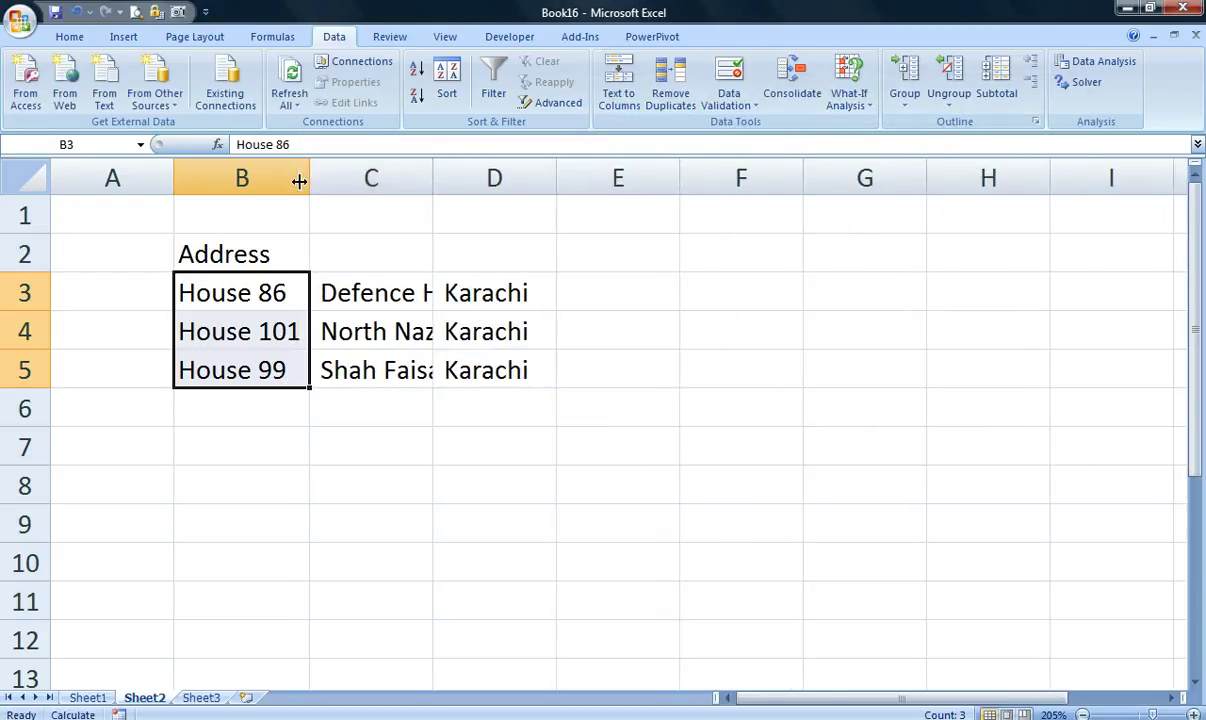
double_click(432, 181)
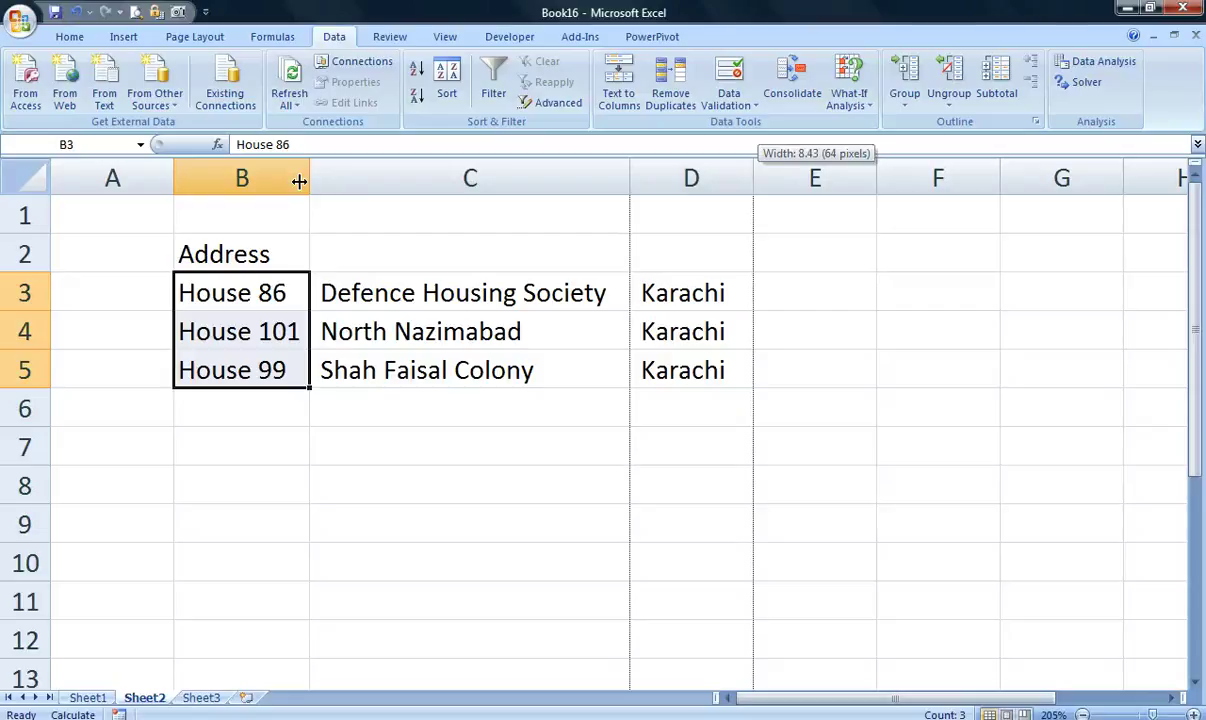
double_click(753, 181)
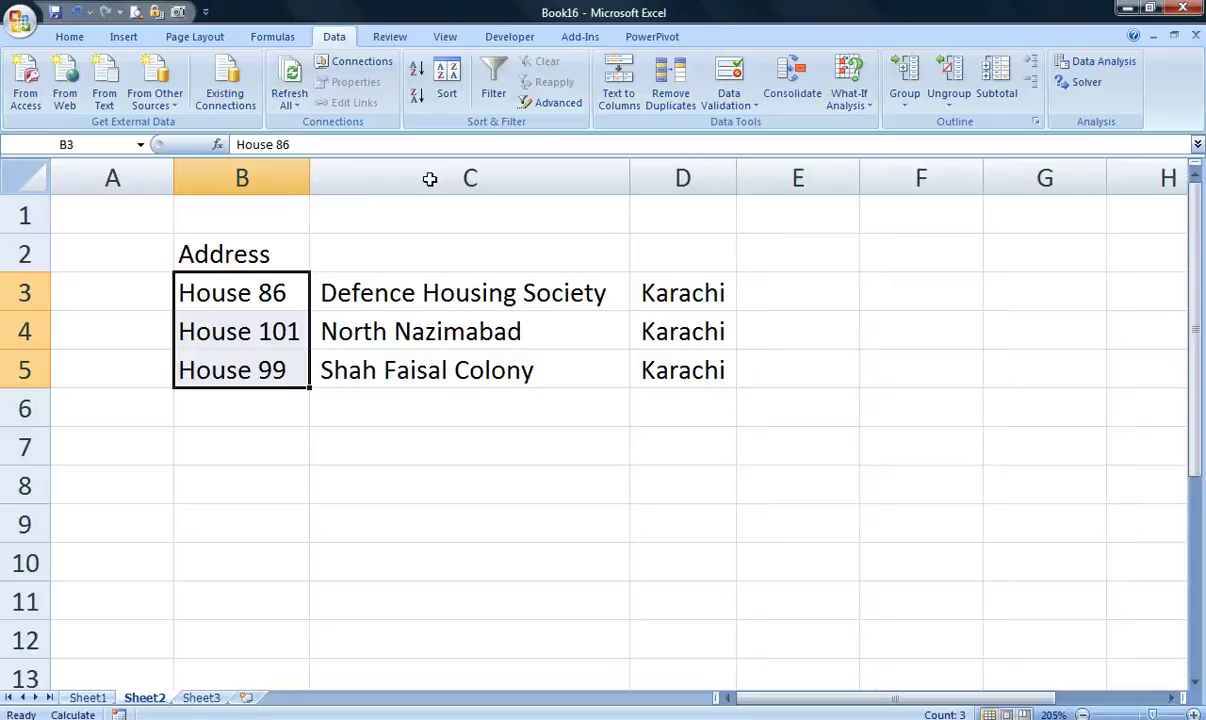
key(Down)
key(Down)
key(Down)
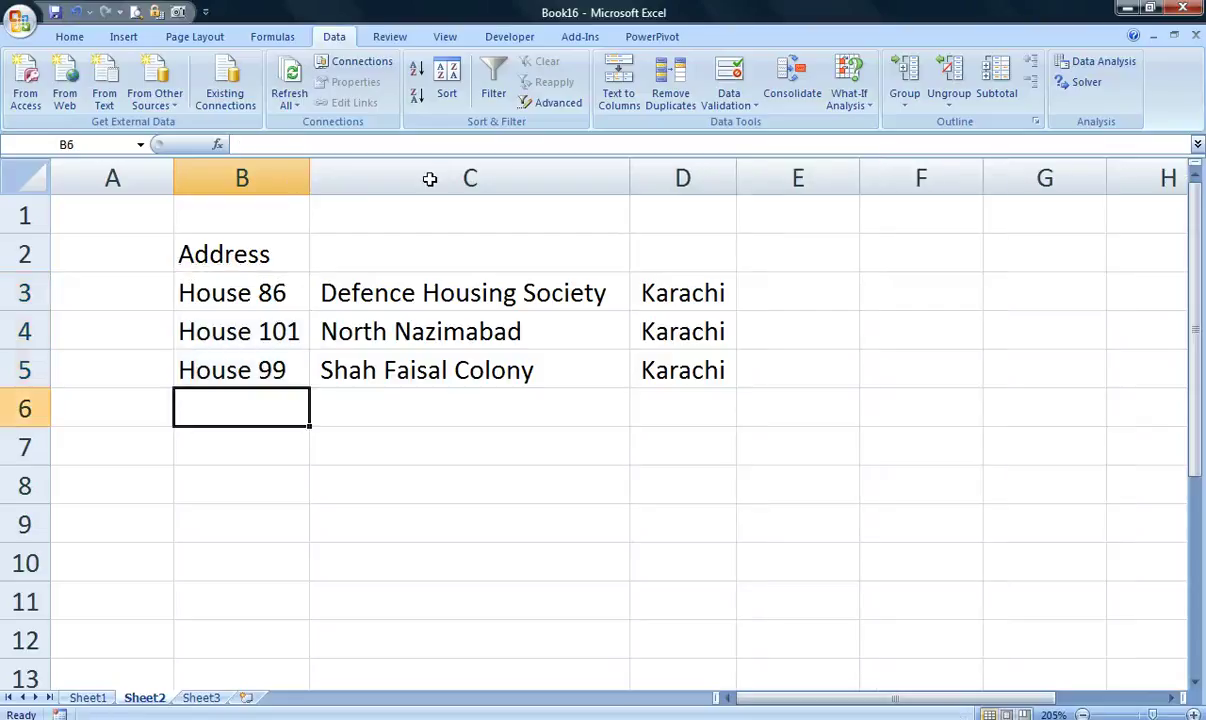